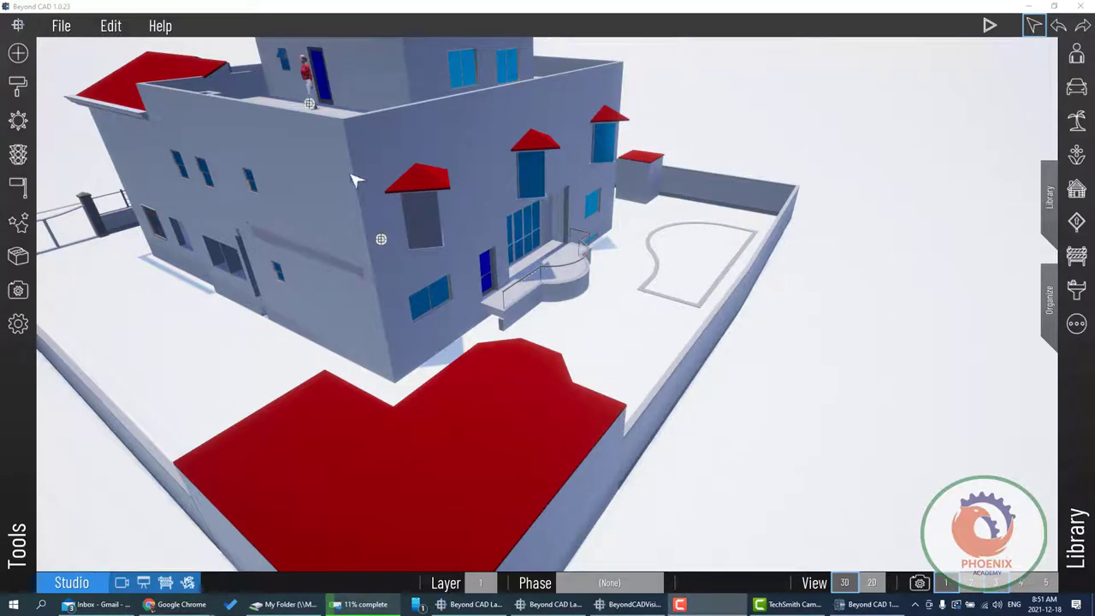
Frame the whole house with sky and show the Texture material categories.
key("Home")
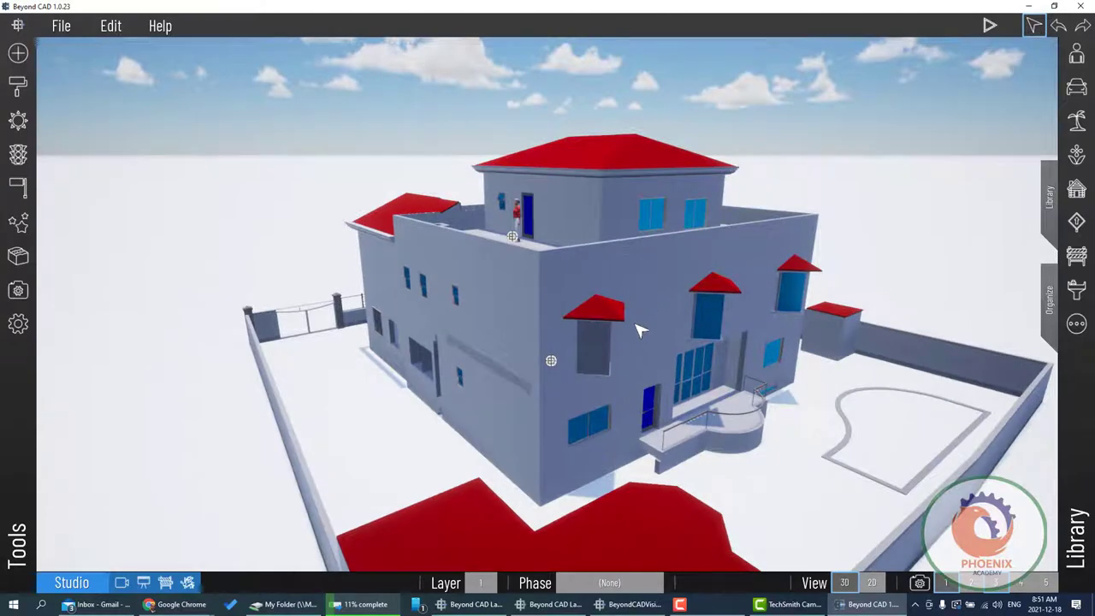
left_click(20, 86)
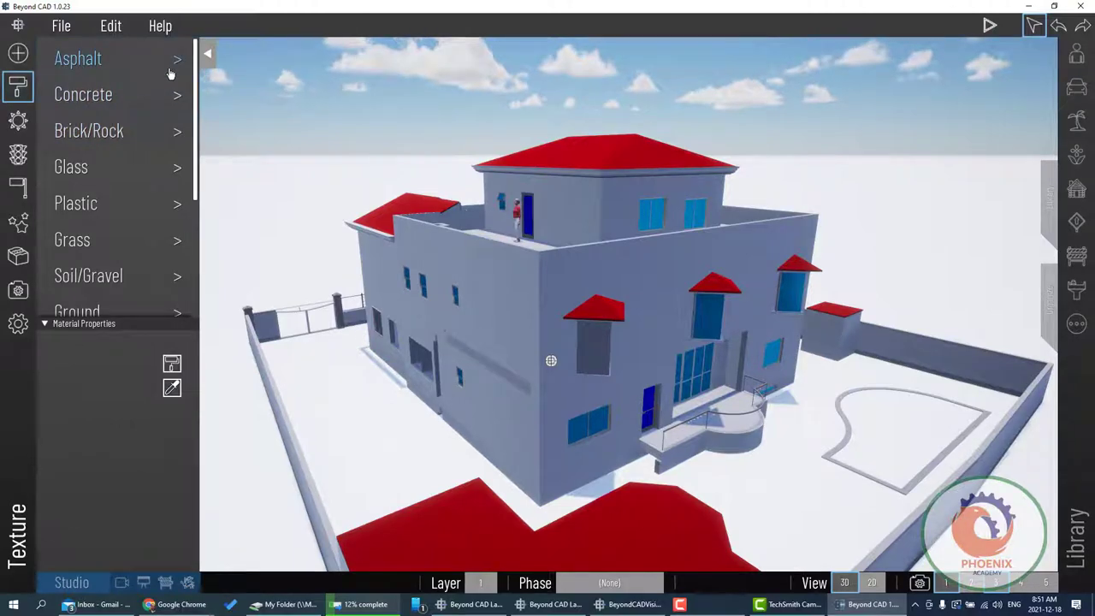
Orbit to an elevated overview and browse the Brick/Rock swatches Brick 01–10.
scroll(435, 344, "up", 3)
mouse_move(435, 344)
middle_mouse_down()
mouse_move(379, 334)
mouse_move(379, 371)
mouse_move(469, 417)
middle_mouse_up()
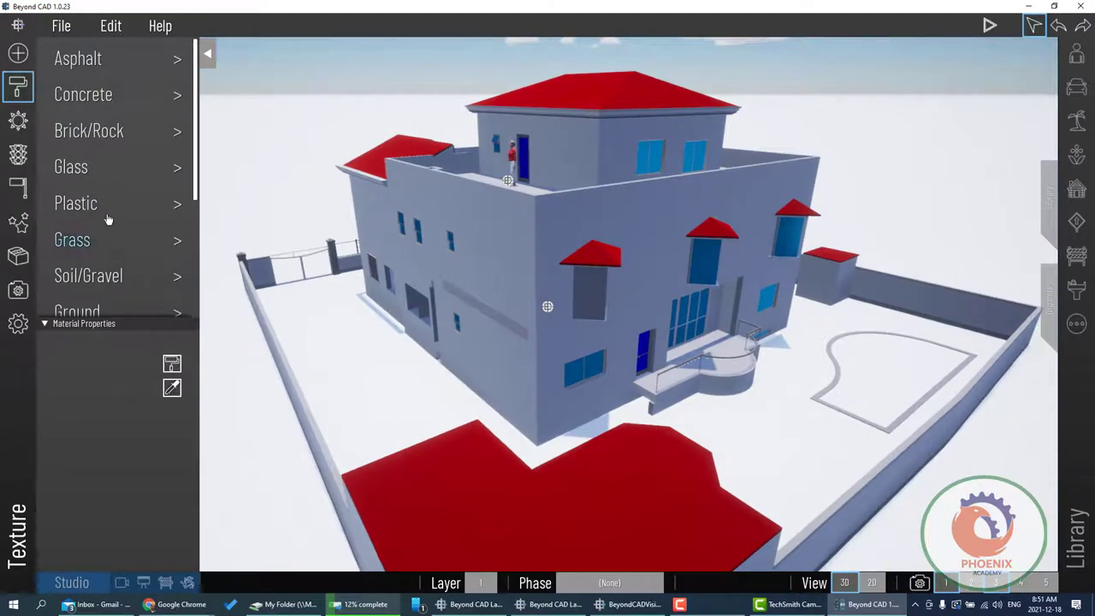
left_click(173, 138)
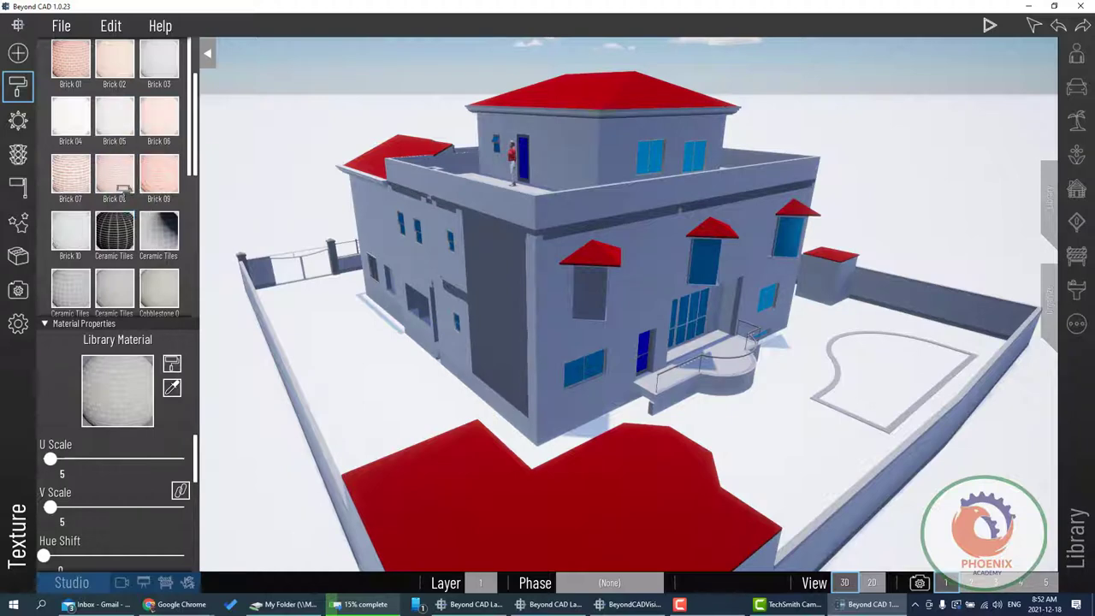
scroll(120, 201, "down", 2)
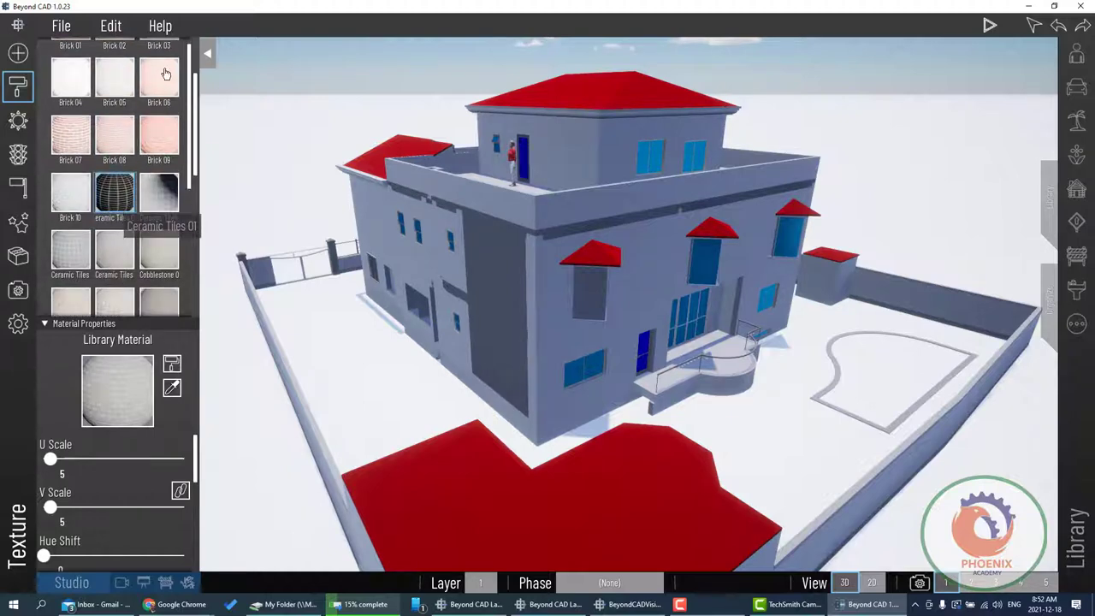
scroll(175, 90, "up", 2)
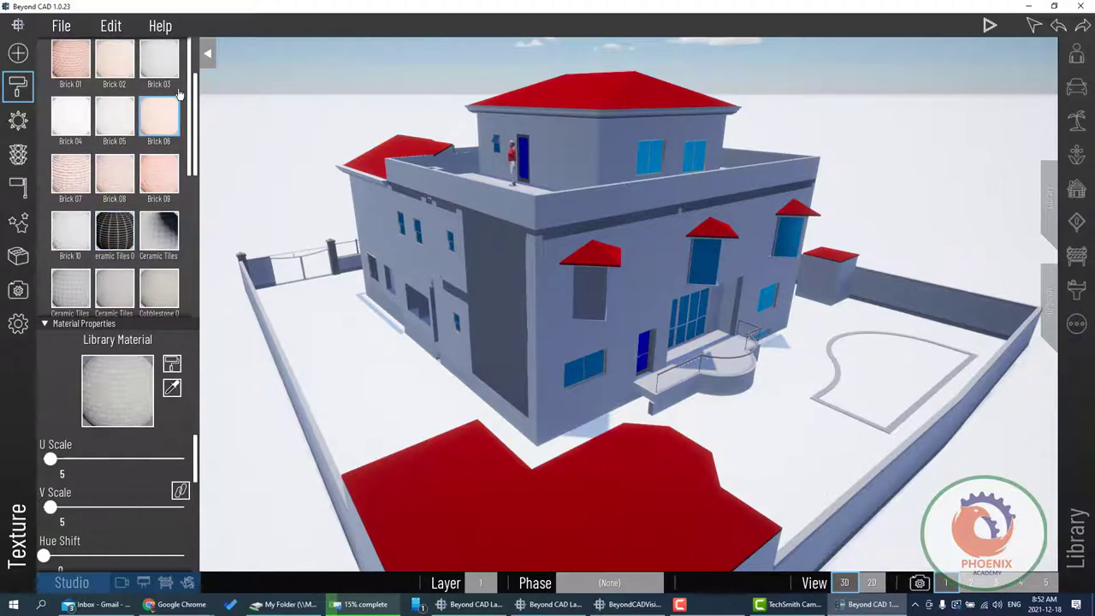
scroll(176, 94, "up", 5)
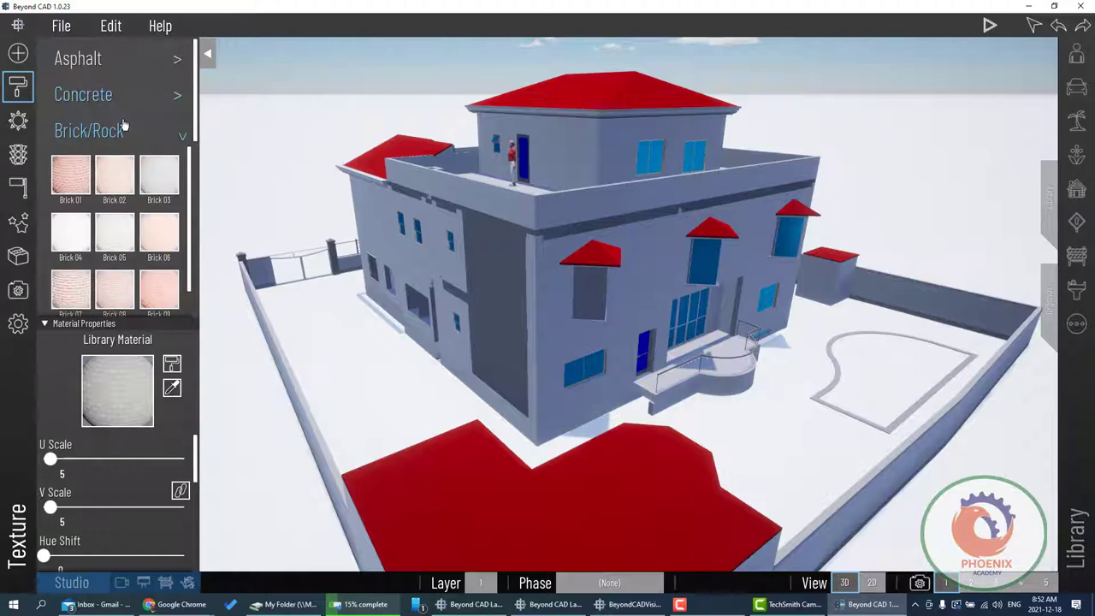
Apply Clear glass to upper front windows and Mirrored glass to the left upper window.
left_click(178, 138)
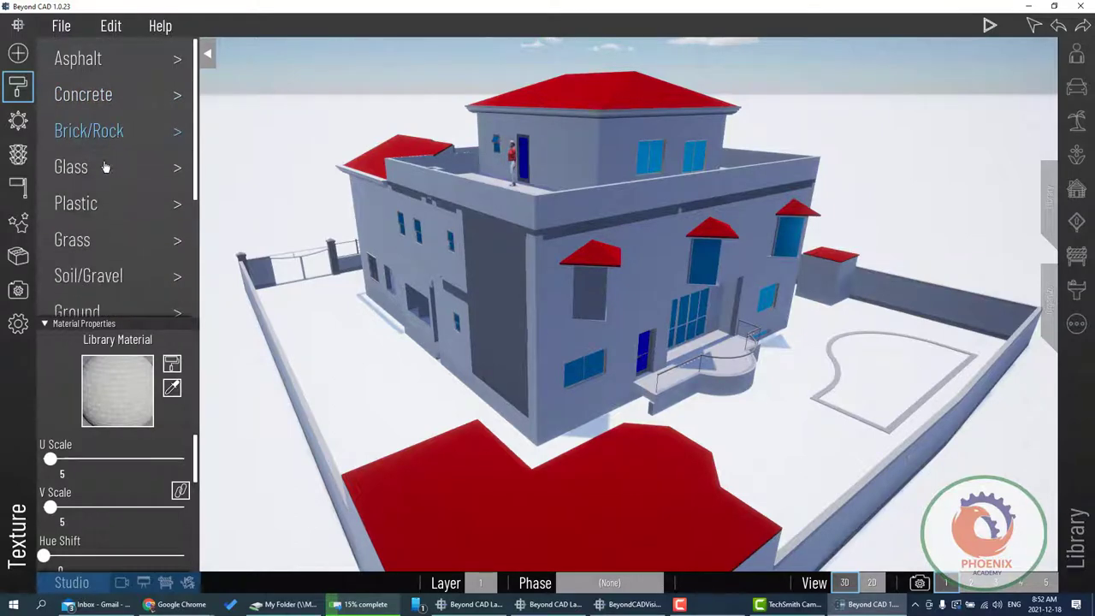
left_click(97, 172)
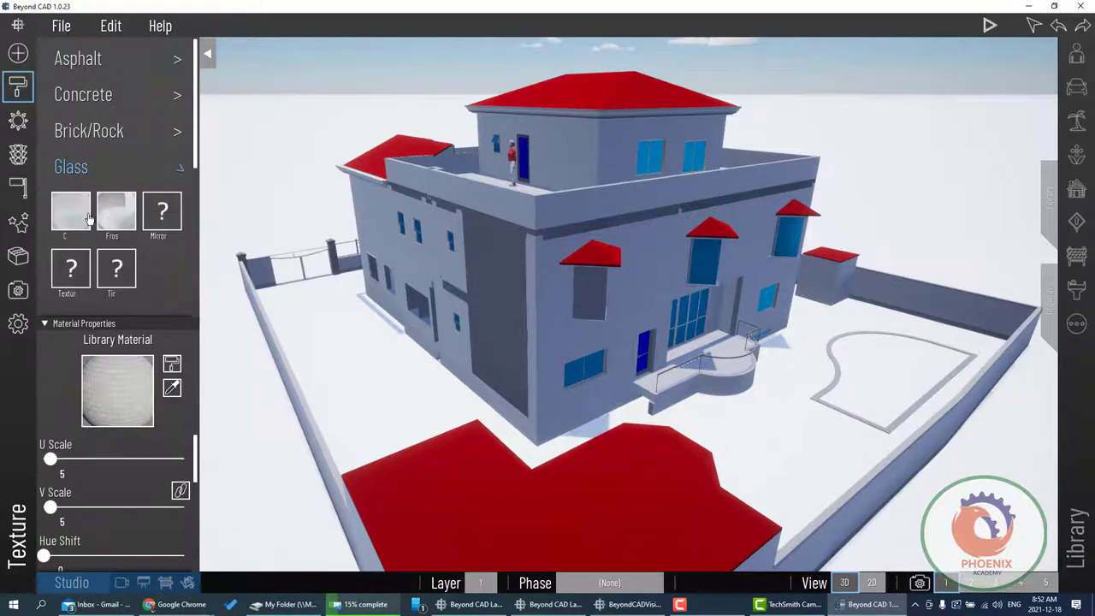
left_click_drag(70, 222, 710, 272)
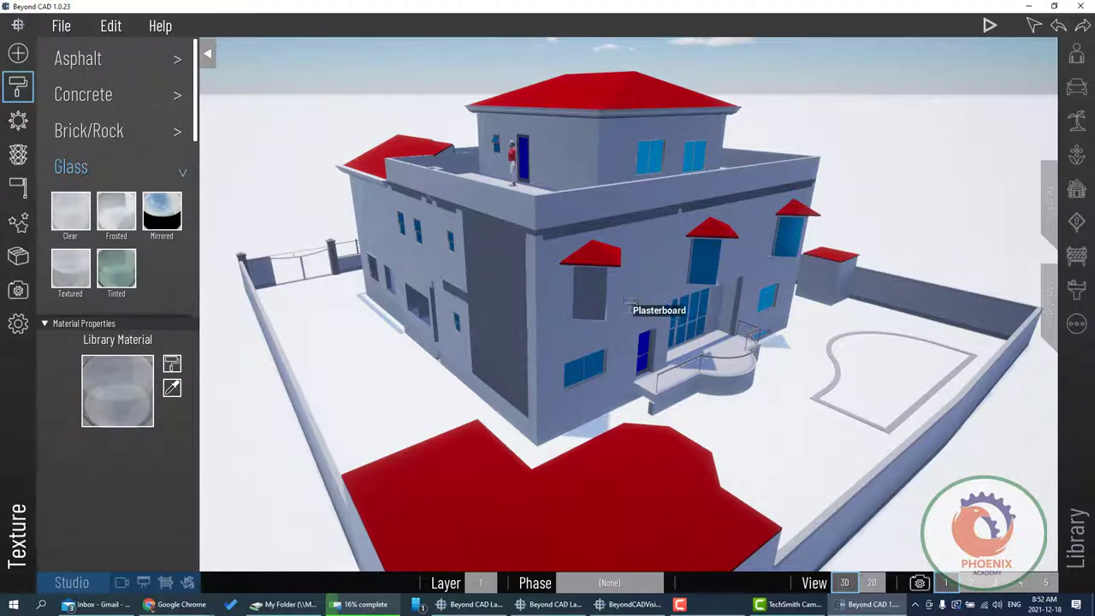
left_click(708, 272)
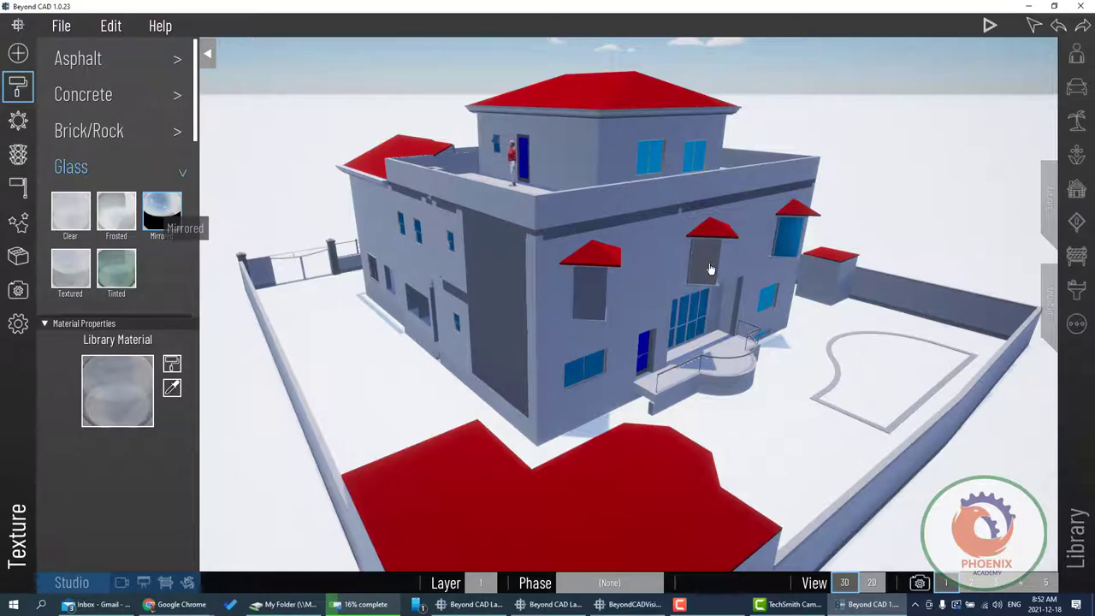
left_click_drag(161, 209, 703, 274)
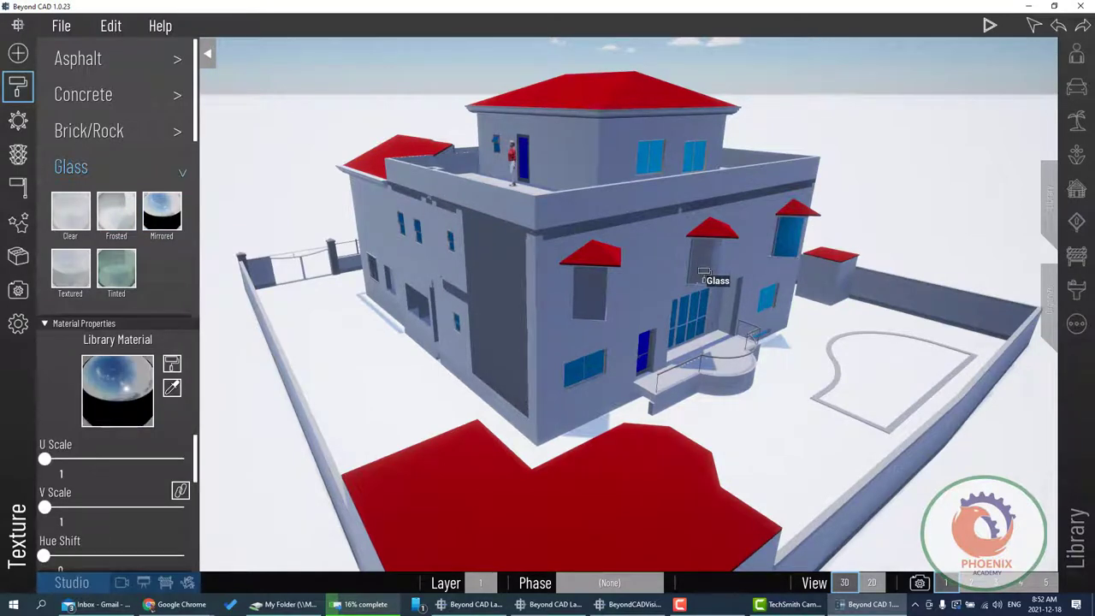
left_click(589, 295)
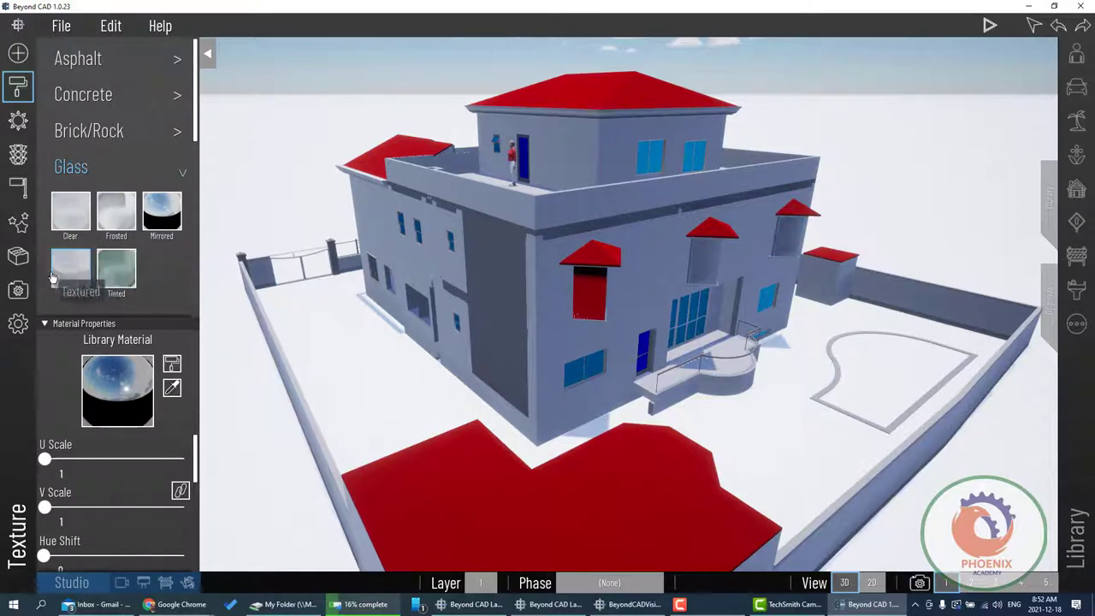
left_click(70, 212)
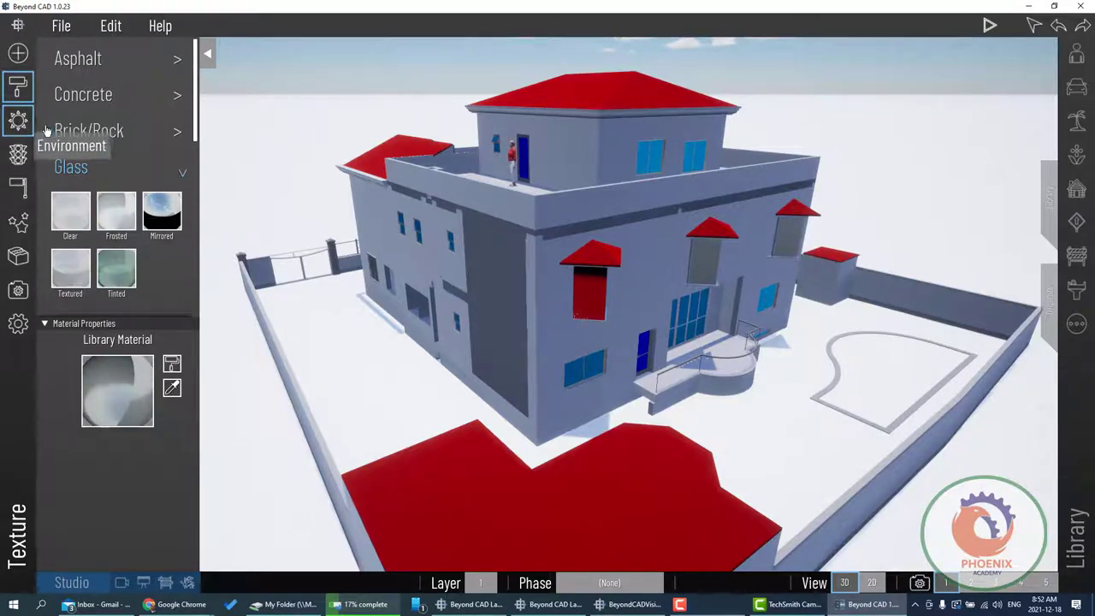
Set time of day 12.60, sun axis 214.10, shadow distance 35642.80 and clouds 0.60.
left_click(18, 119)
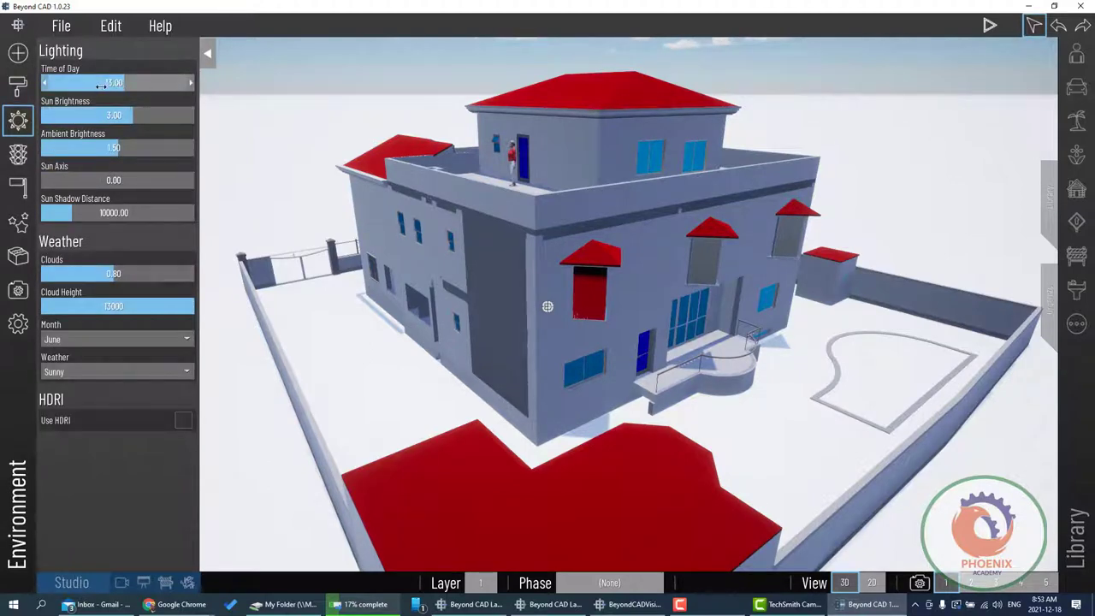
mouse_move(114, 83)
left_mouse_down()
mouse_move(137, 82)
mouse_move(57, 83)
mouse_move(121, 82)
mouse_move(121, 116)
mouse_move(76, 148)
mouse_move(119, 148)
left_mouse_up()
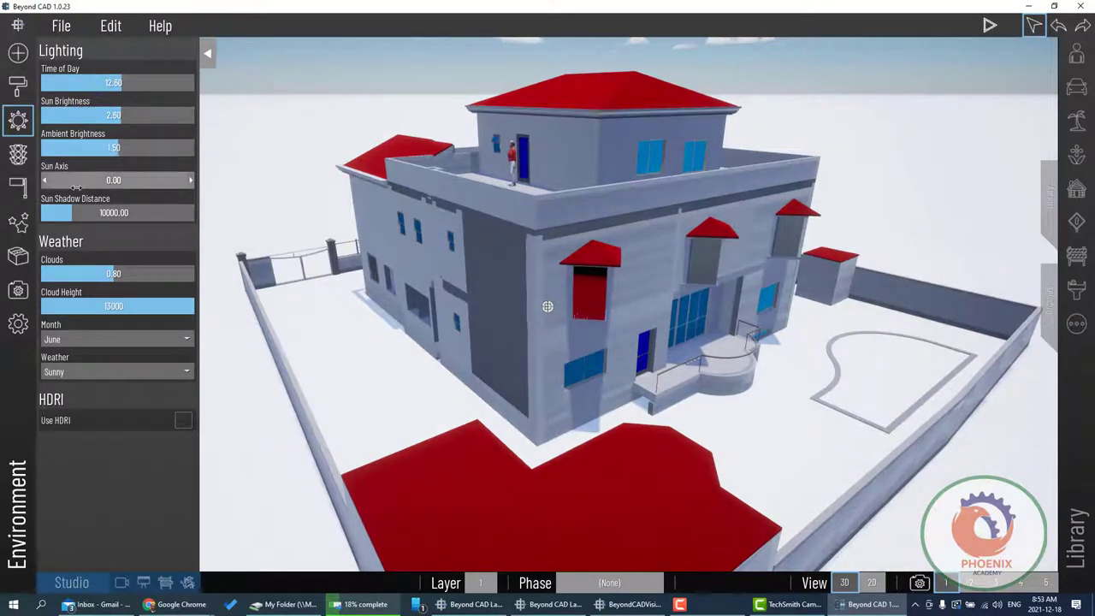
mouse_move(85, 180)
left_mouse_down()
mouse_move(143, 179)
mouse_move(103, 180)
left_mouse_up()
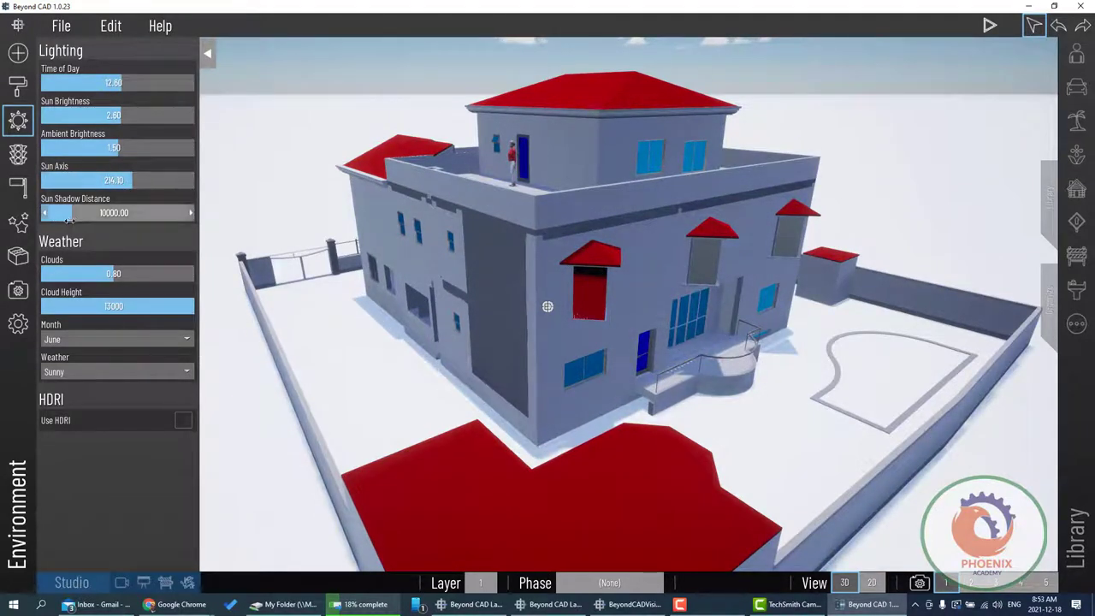
left_click_drag(72, 220, 151, 220)
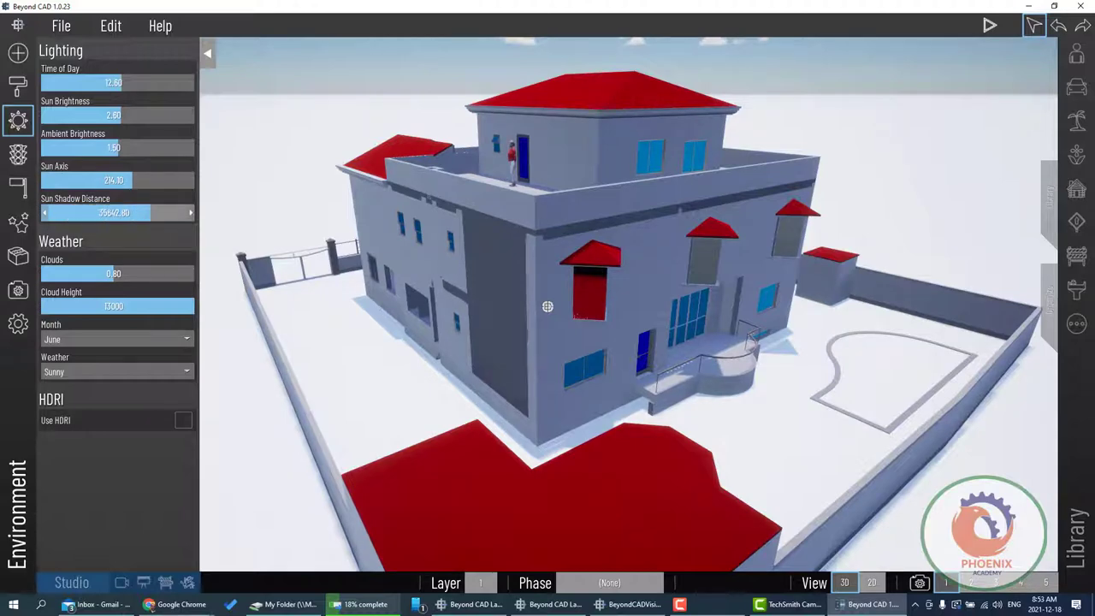
left_click_drag(90, 276, 95, 274)
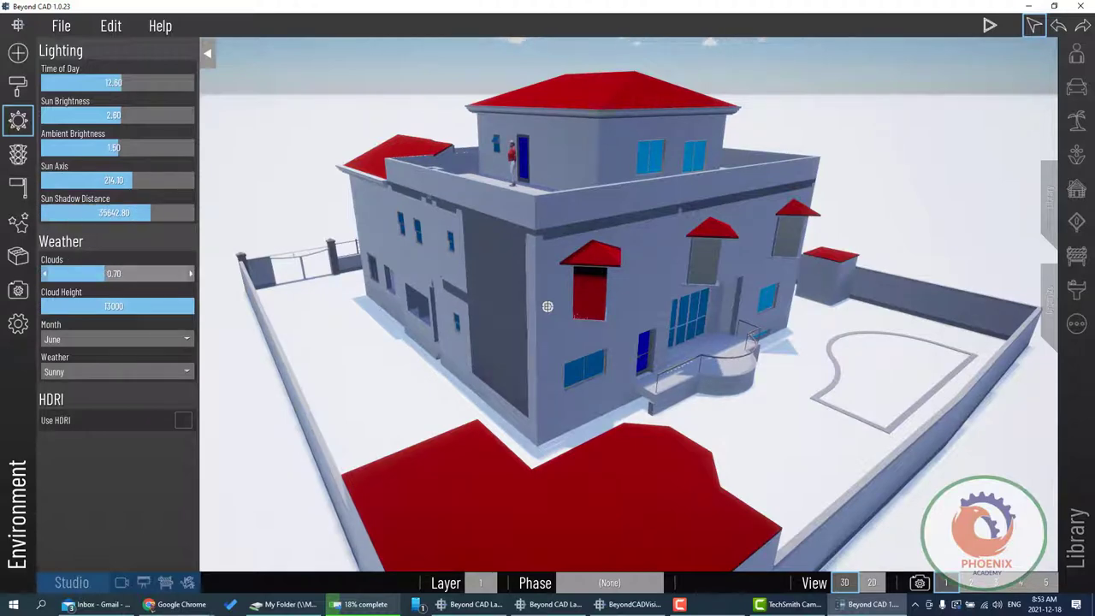
Set clouds 0.80, cloud height 12565 and Foggy weather, then close Environment settings.
middle_click_drag(524, 274, 524, 235)
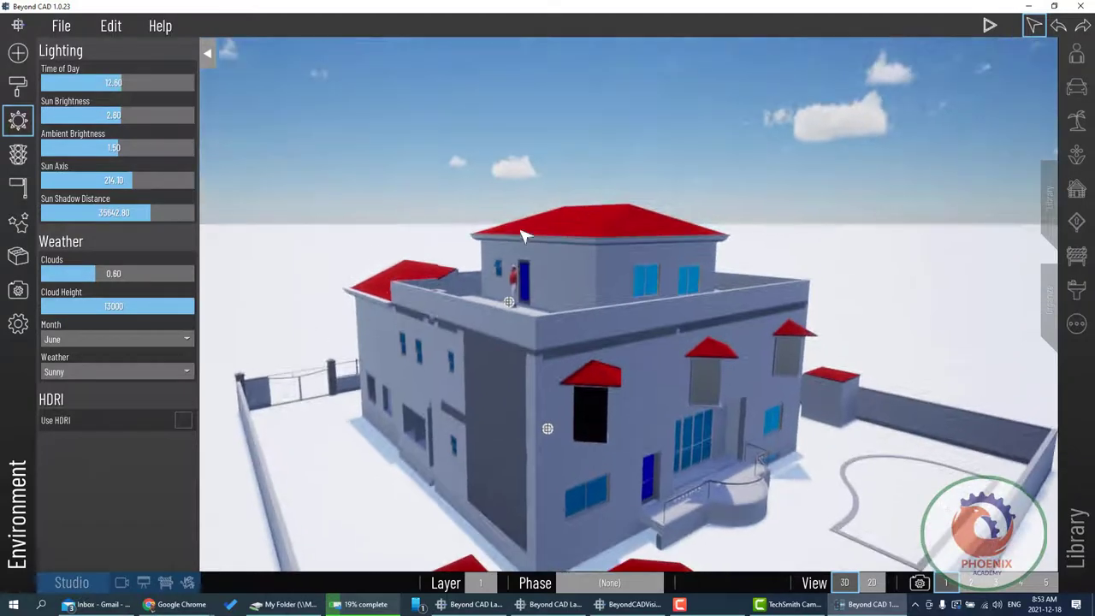
left_click_drag(95, 274, 120, 274)
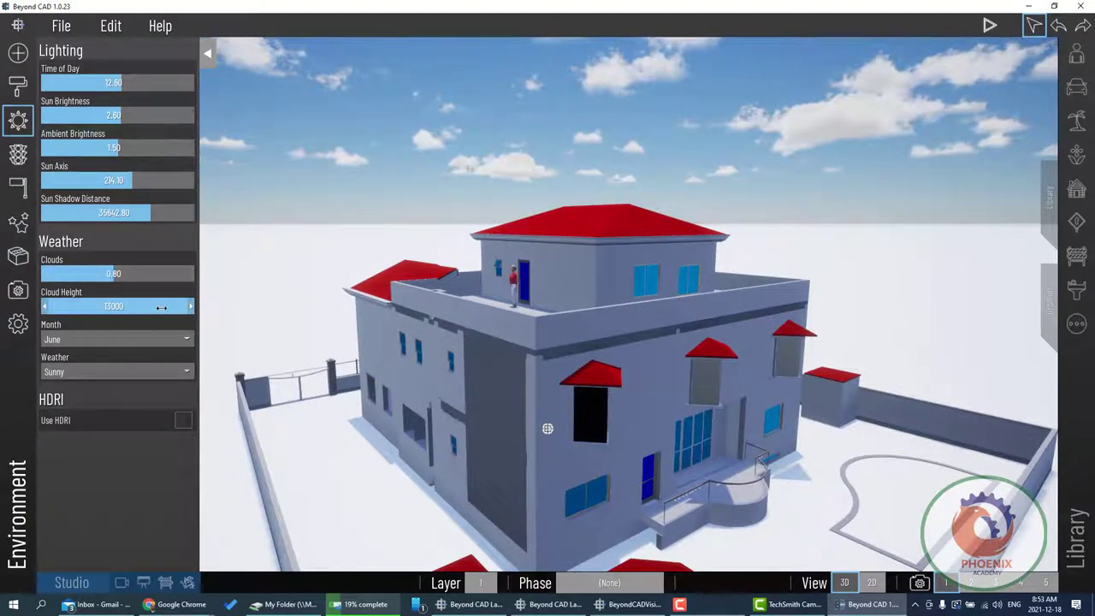
left_click_drag(134, 306, 190, 306)
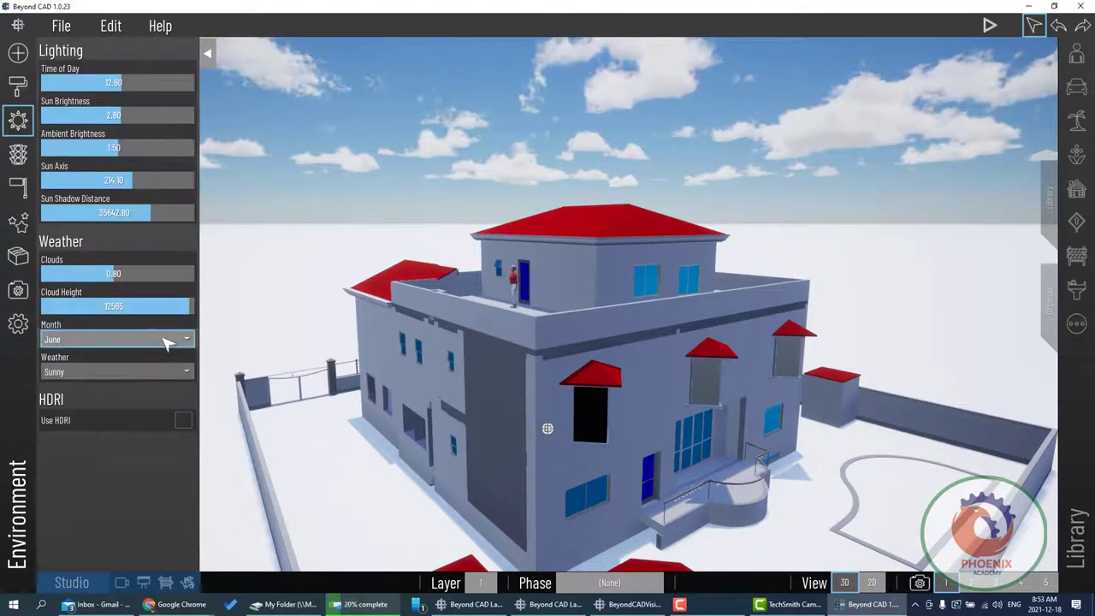
left_click(144, 378)
left_click(97, 412)
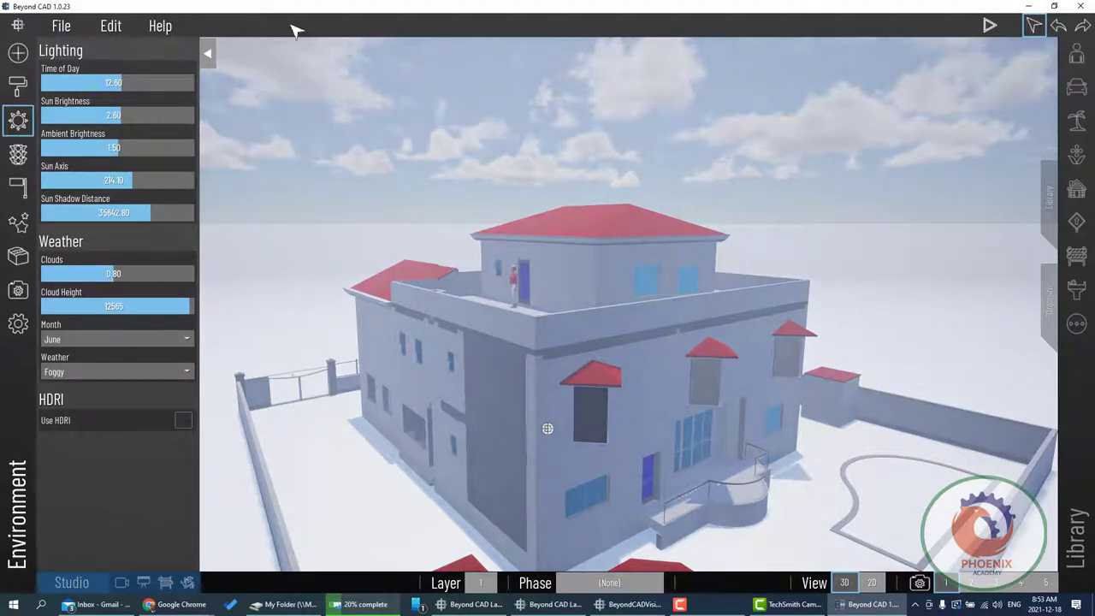
left_click(207, 54)
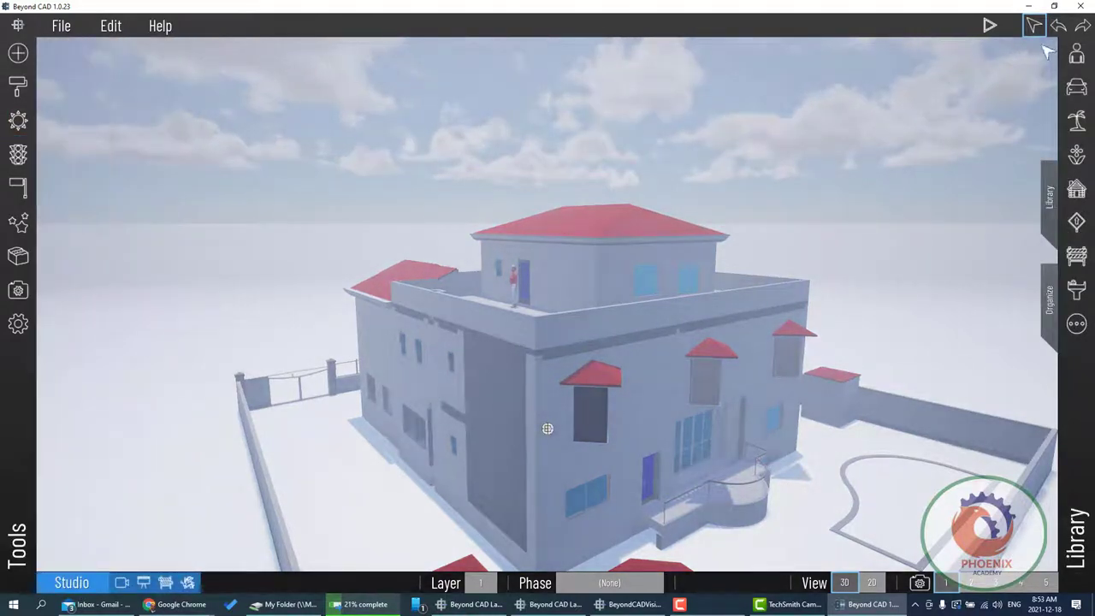
Place three Claudia 01 figures: two by the side wall, one on the stair landing.
left_click(1076, 54)
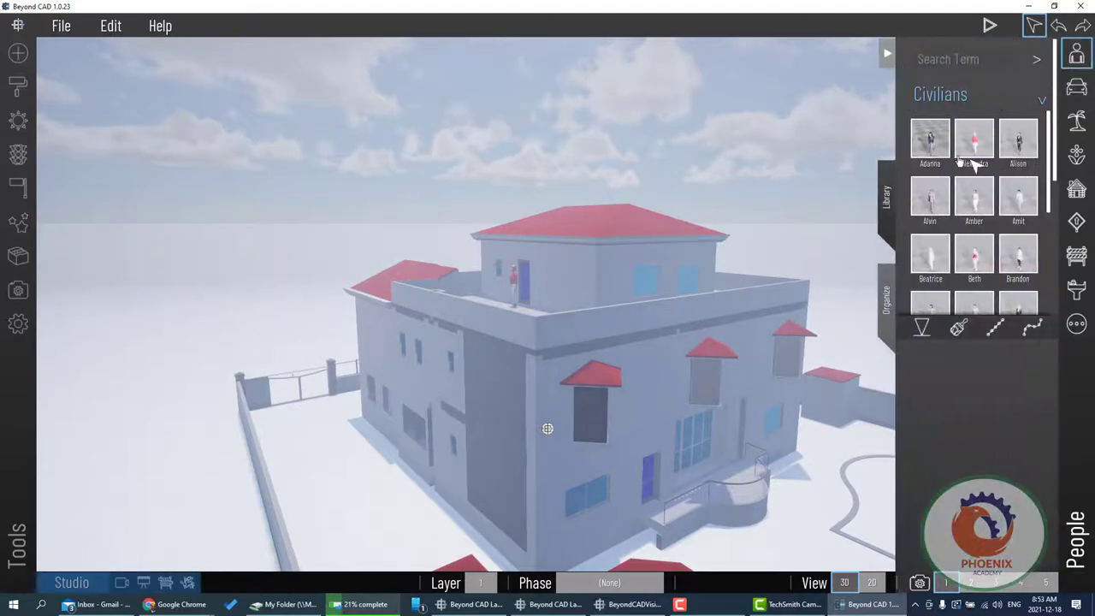
scroll(1001, 257, "down", 1)
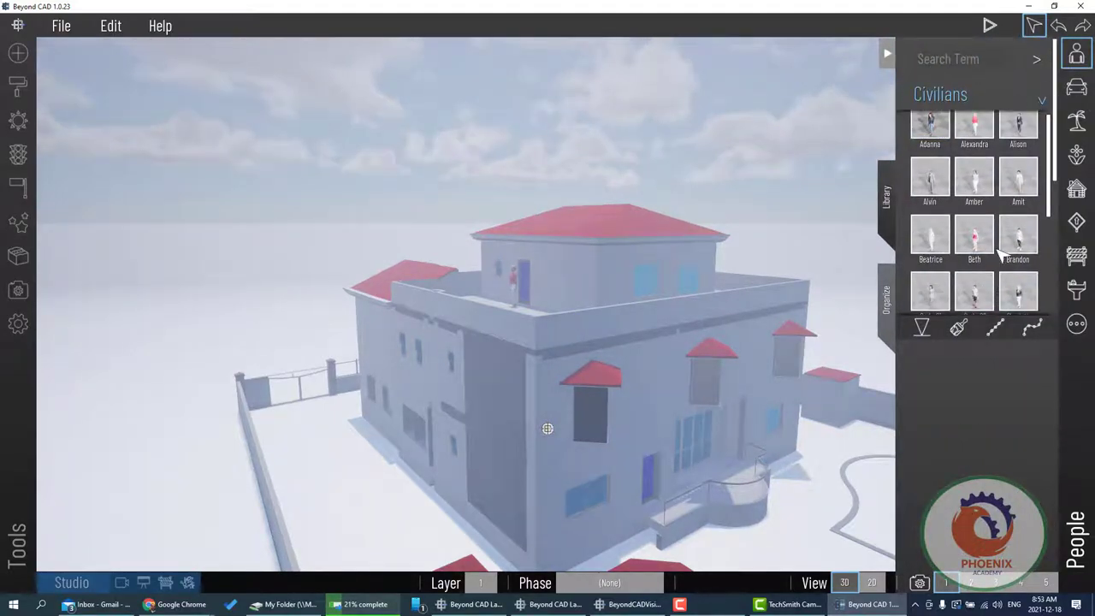
scroll(1001, 253, "down", 5)
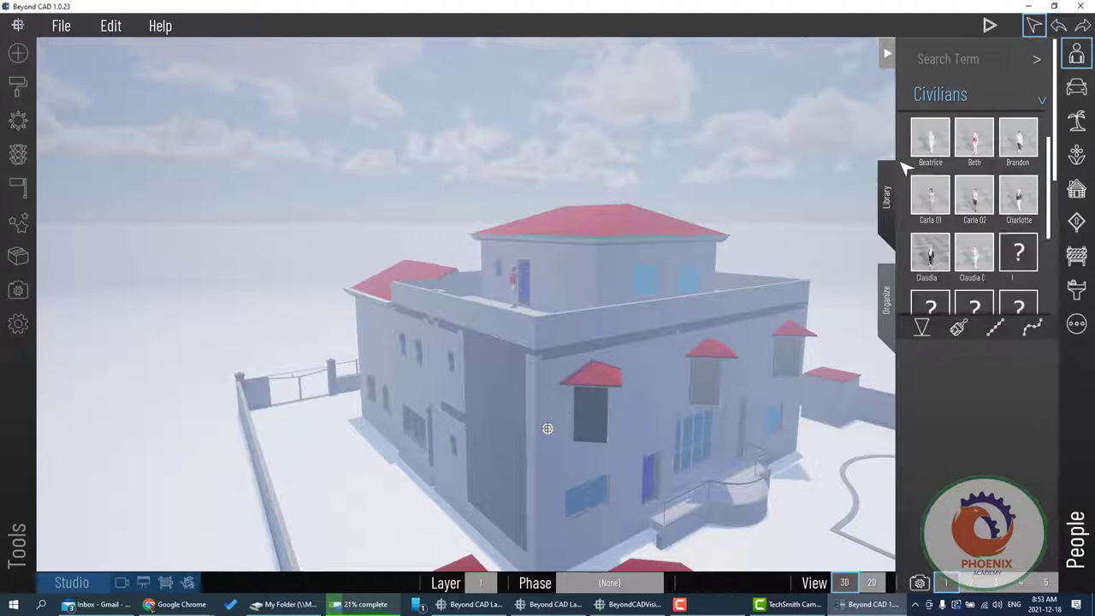
left_click(927, 255)
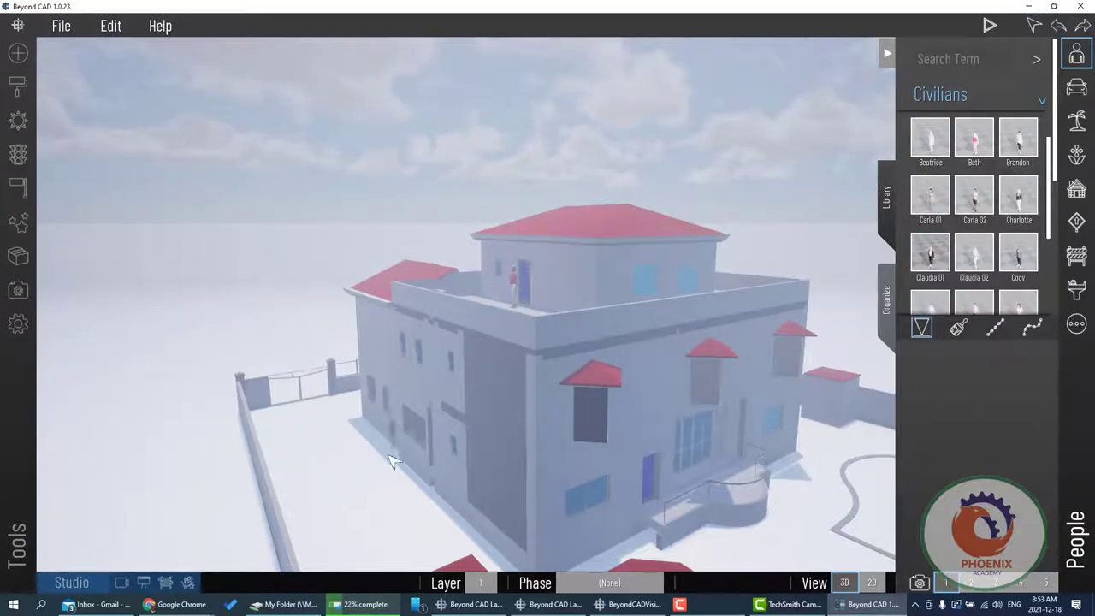
left_click(388, 511)
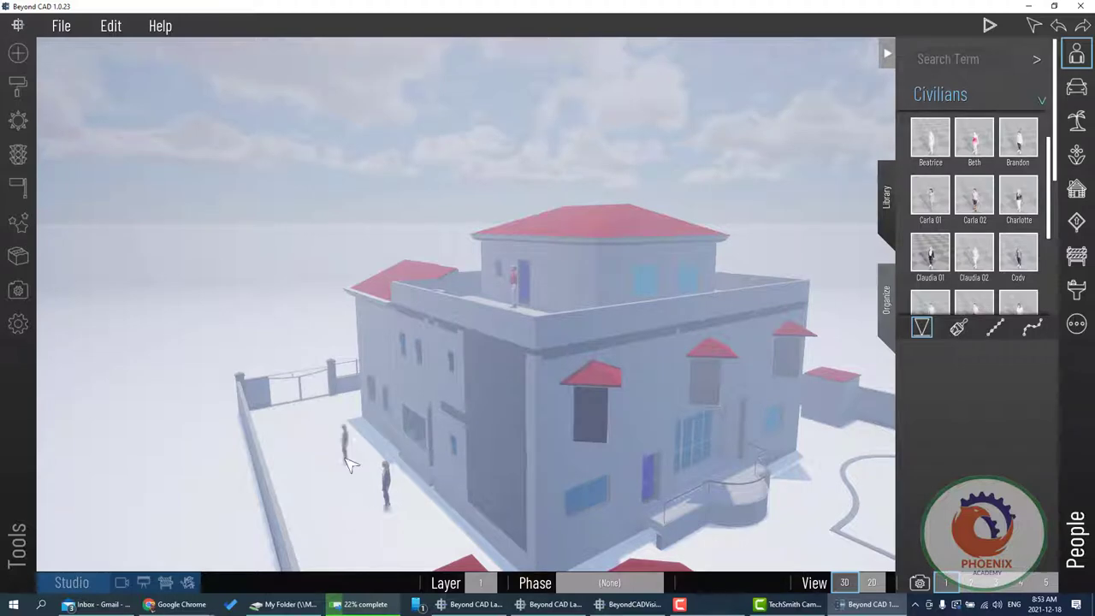
left_click(308, 445)
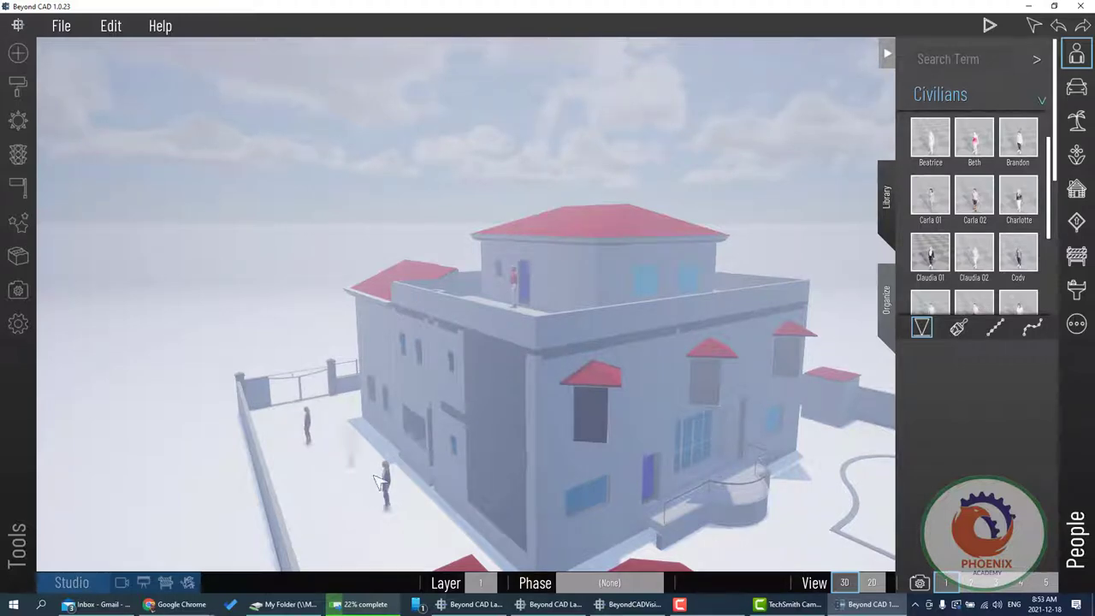
left_click(750, 486)
scroll(1018, 245, "down", 1)
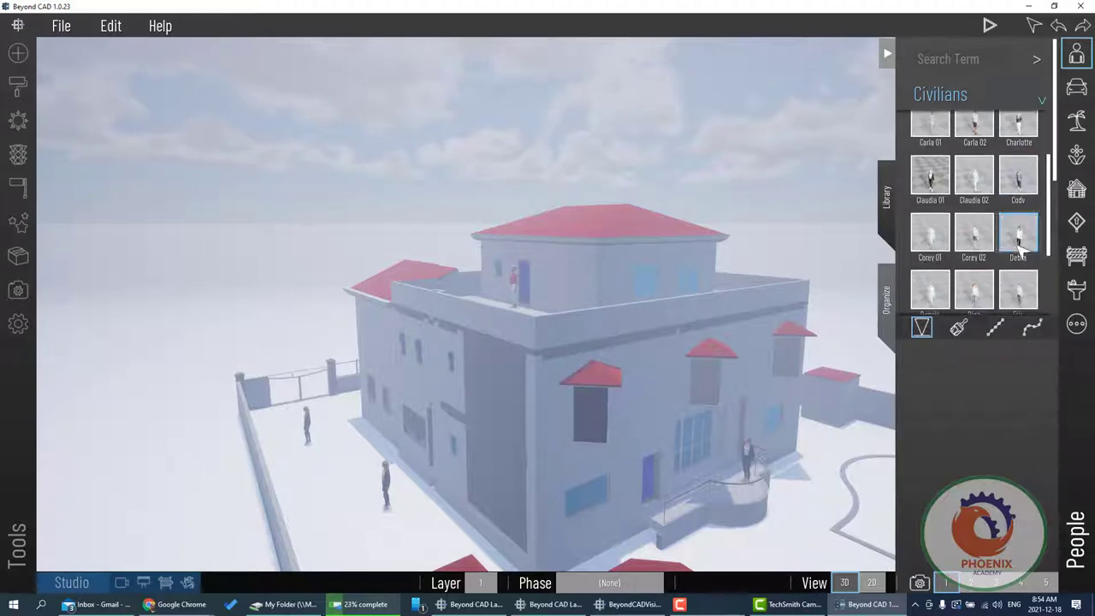
scroll(1018, 244, "down", 2)
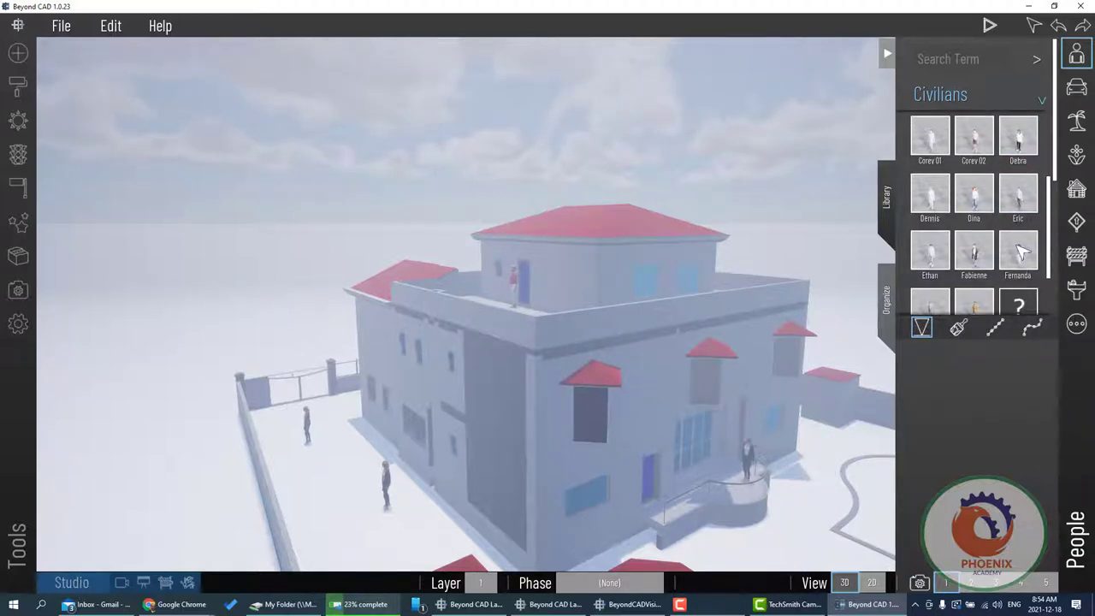
scroll(1018, 248, "down", 1)
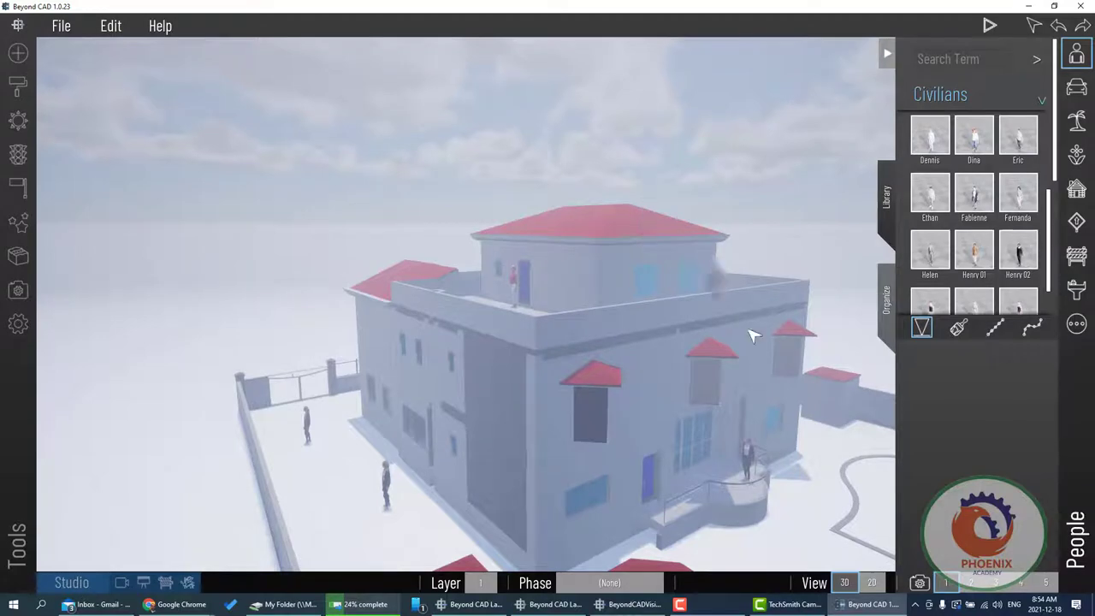
left_click(959, 330)
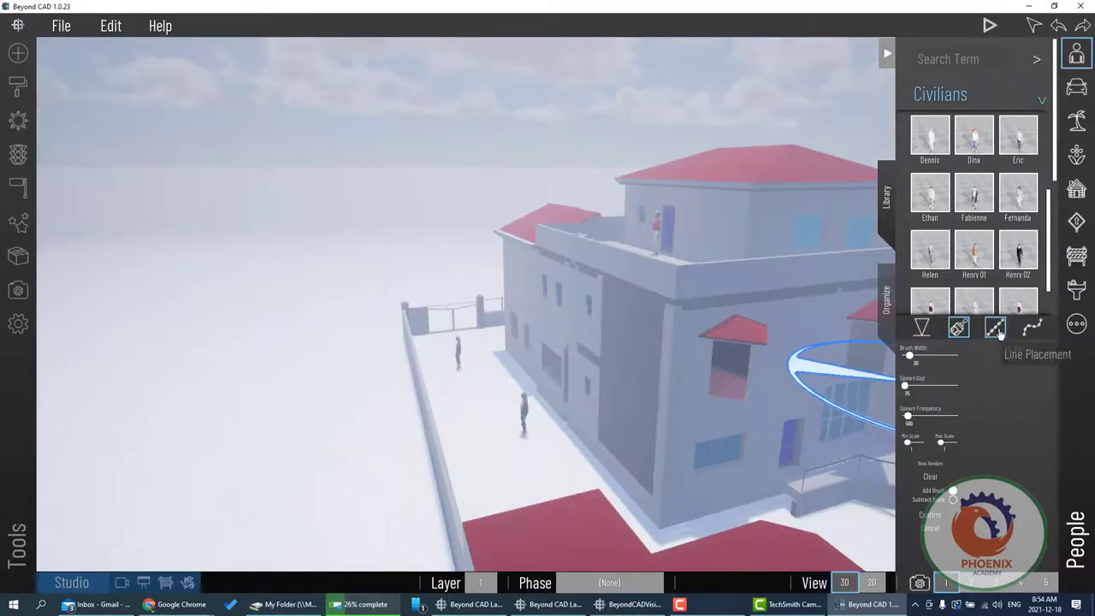
key("Escape")
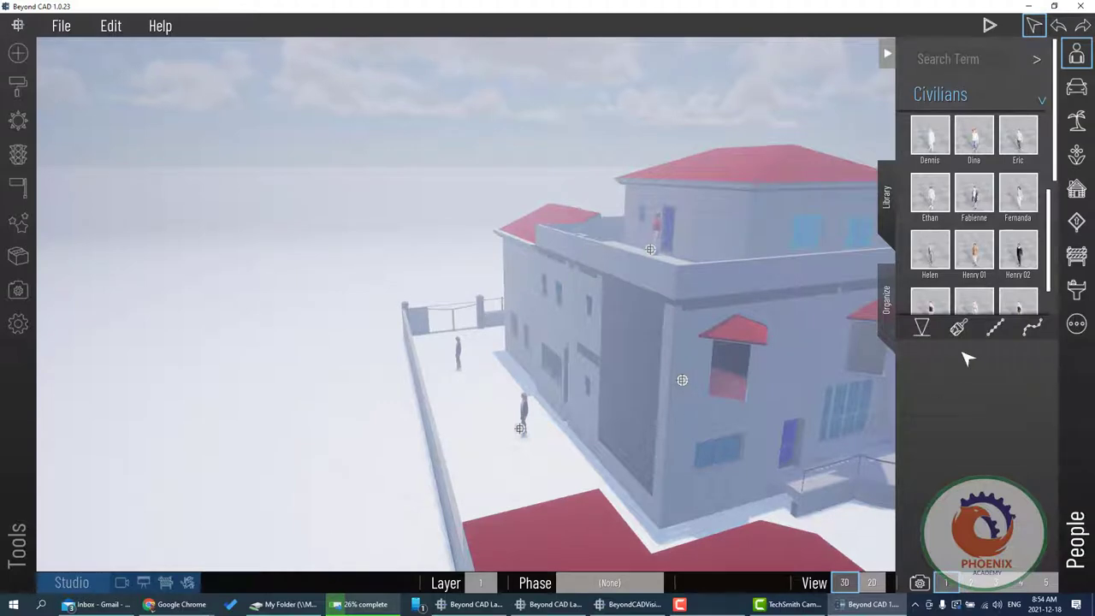
left_click(995, 327)
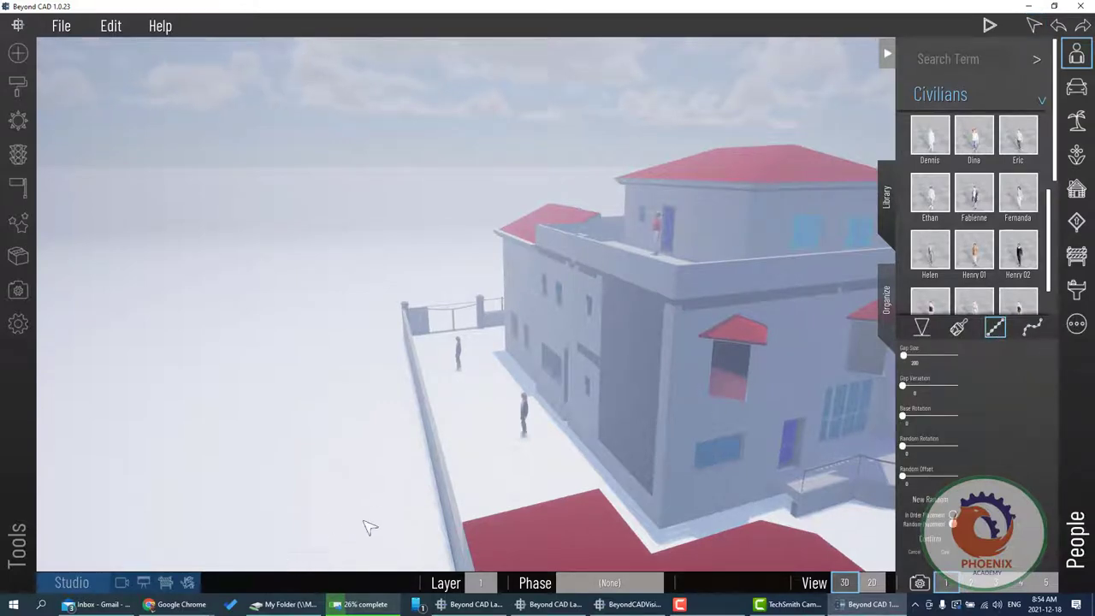
left_click_drag(395, 526, 331, 250)
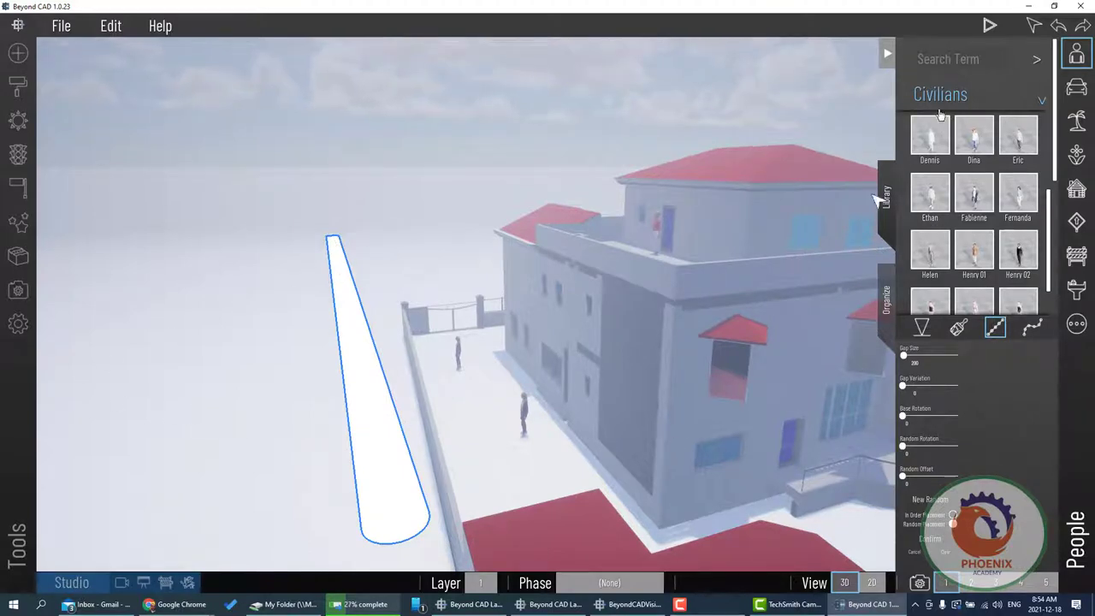
left_click(990, 25)
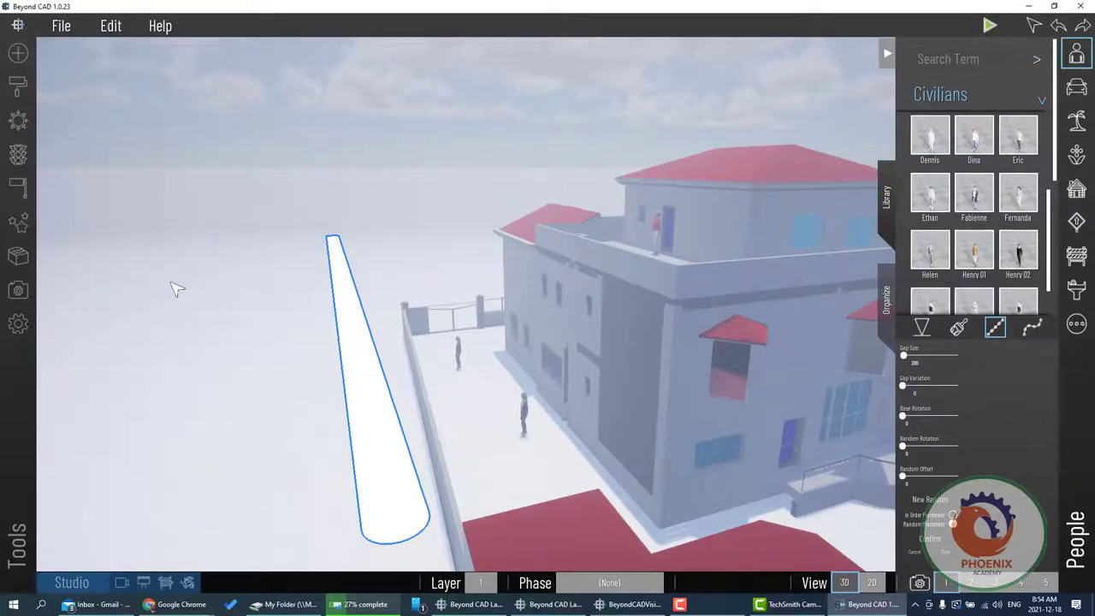
key("Escape")
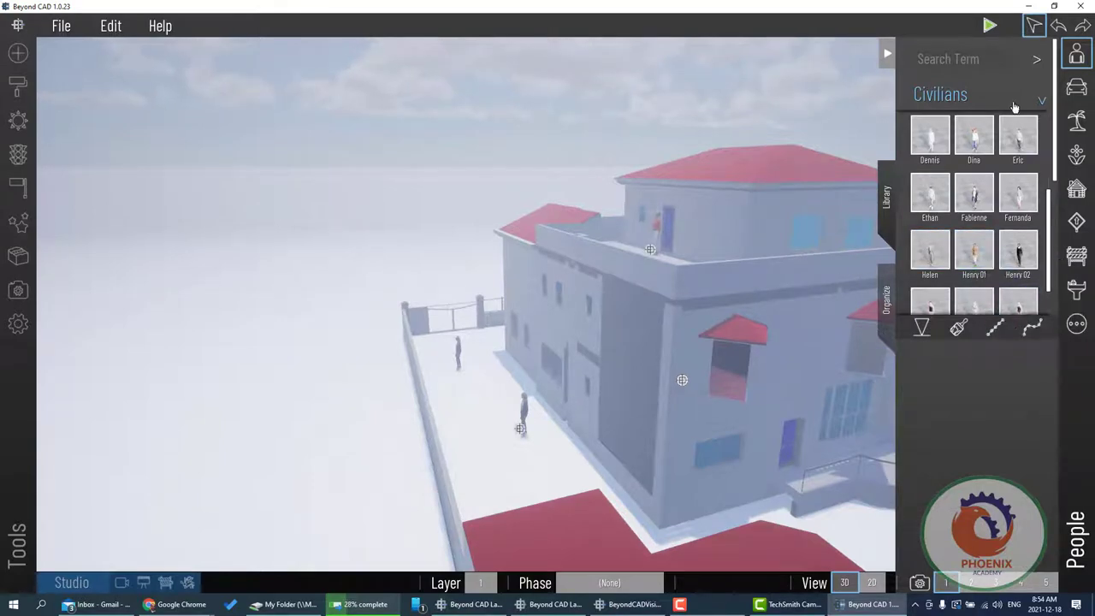
left_click(1076, 121)
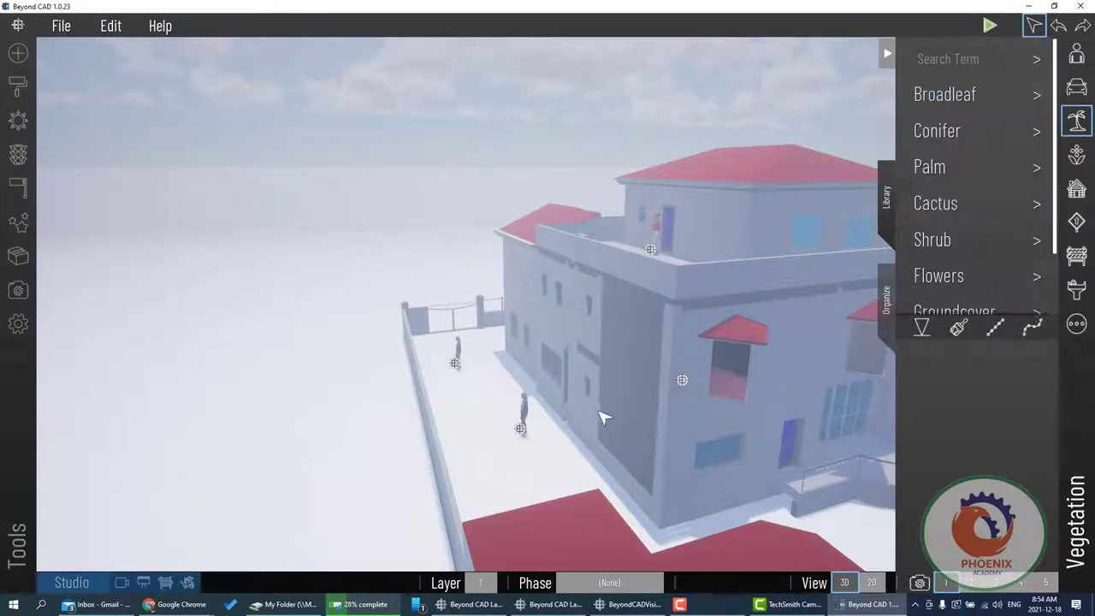
Paint a row of Palm 01 trees along the terrace wall beside the house.
left_click(1037, 180)
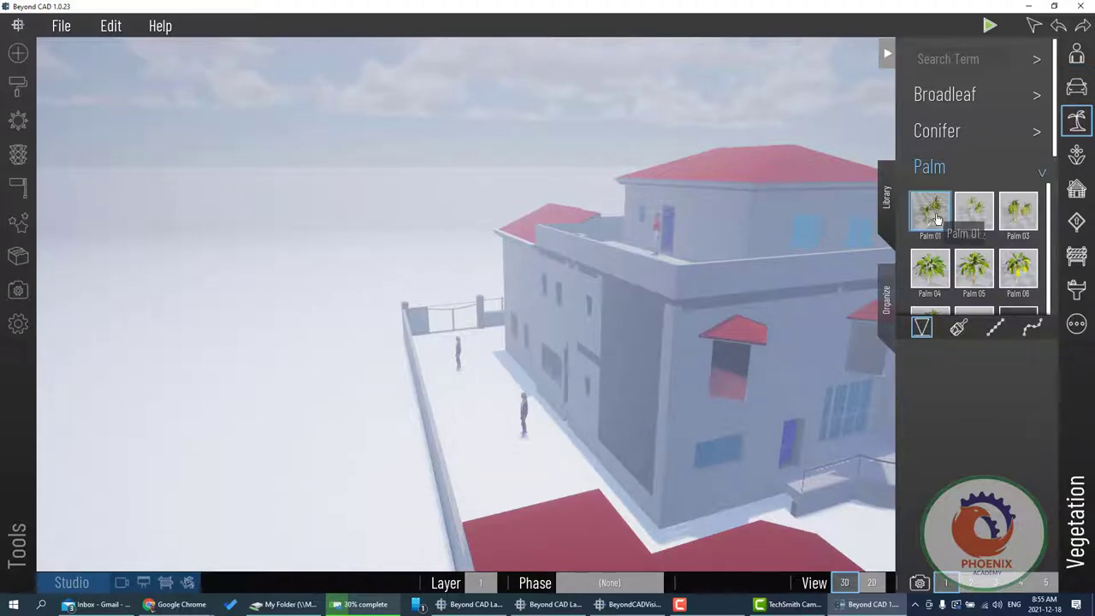
mouse_move(490, 493)
left_mouse_down()
mouse_move(458, 449)
mouse_move(413, 444)
left_mouse_up()
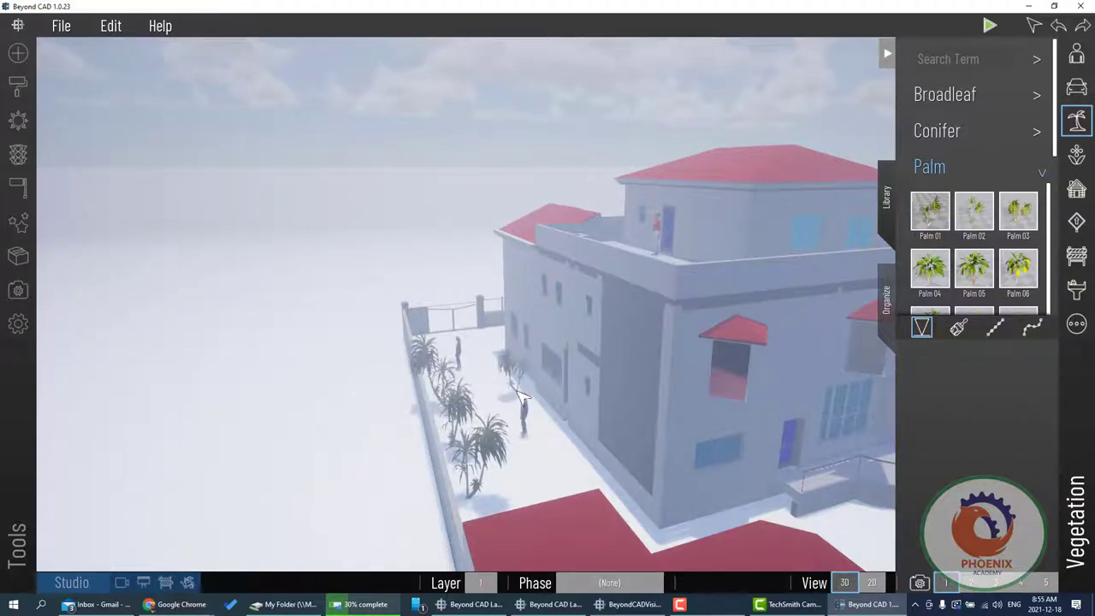
right_click_drag(413, 444, 459, 411)
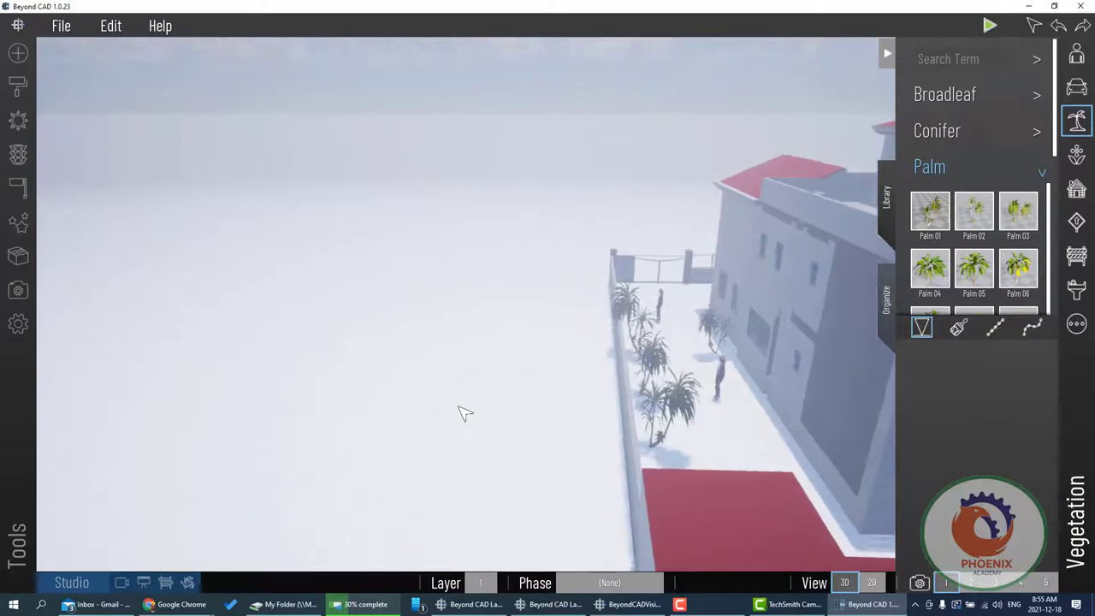
Place three Cliff 01 rocks in a row on the open ground.
left_click(1077, 154)
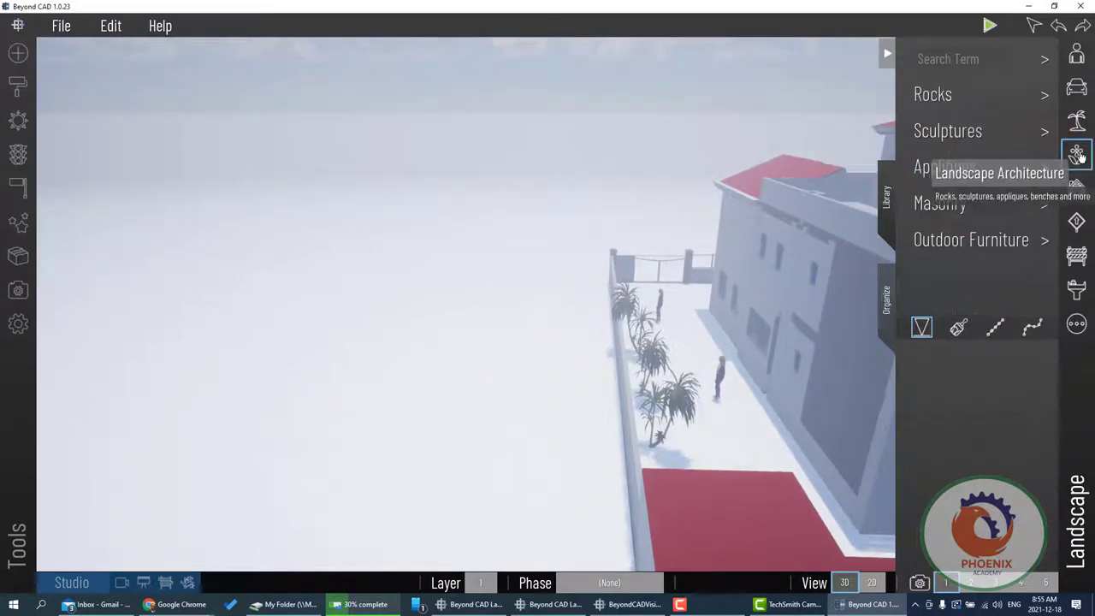
left_click(1077, 154)
left_click(1078, 154)
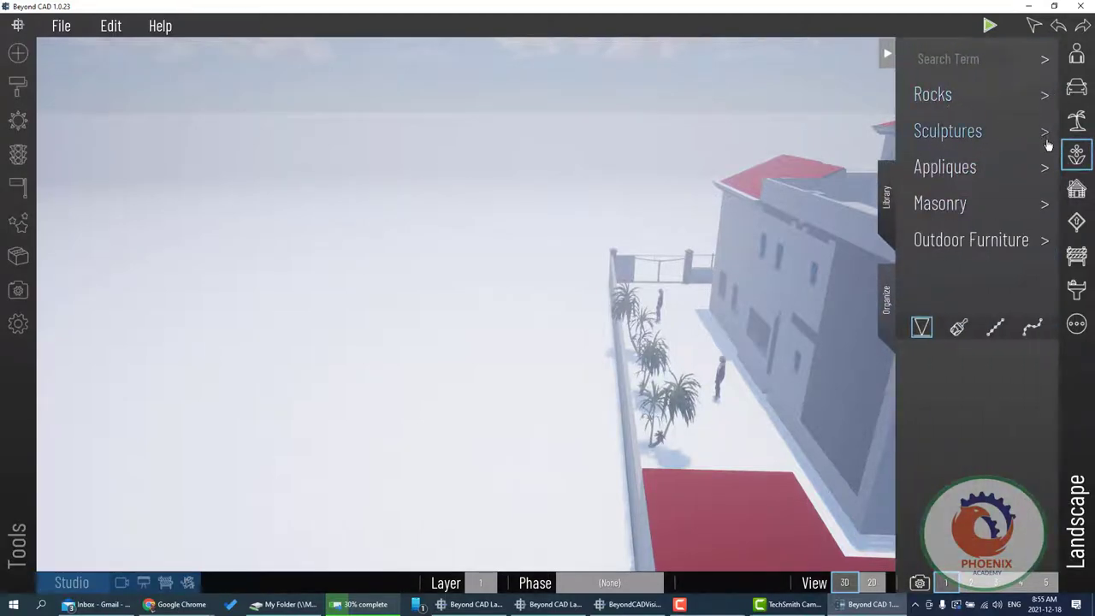
left_click(1045, 101)
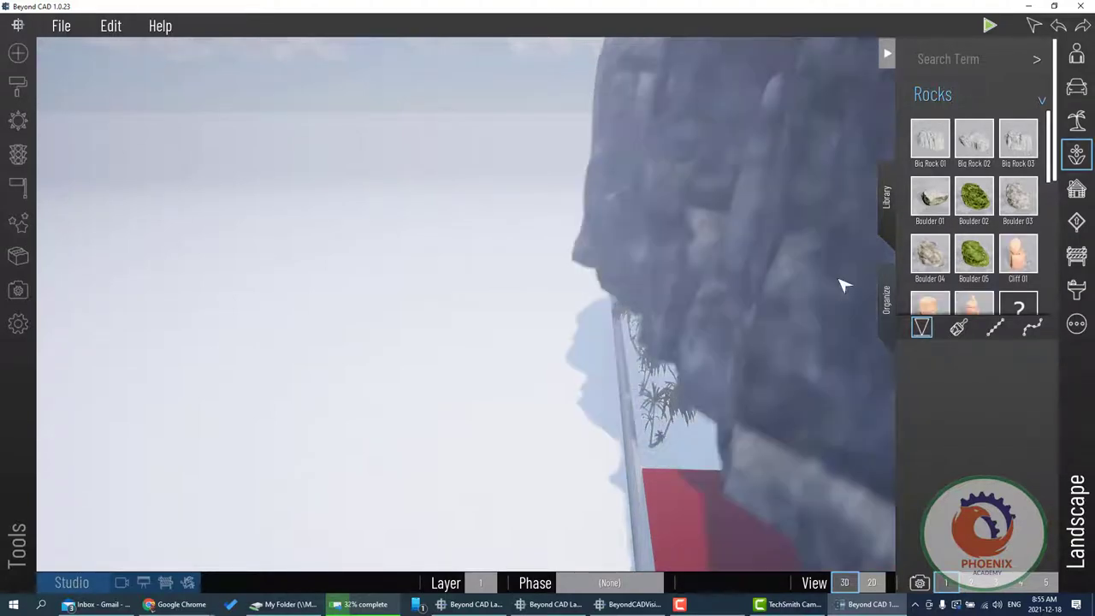
left_click(1017, 253)
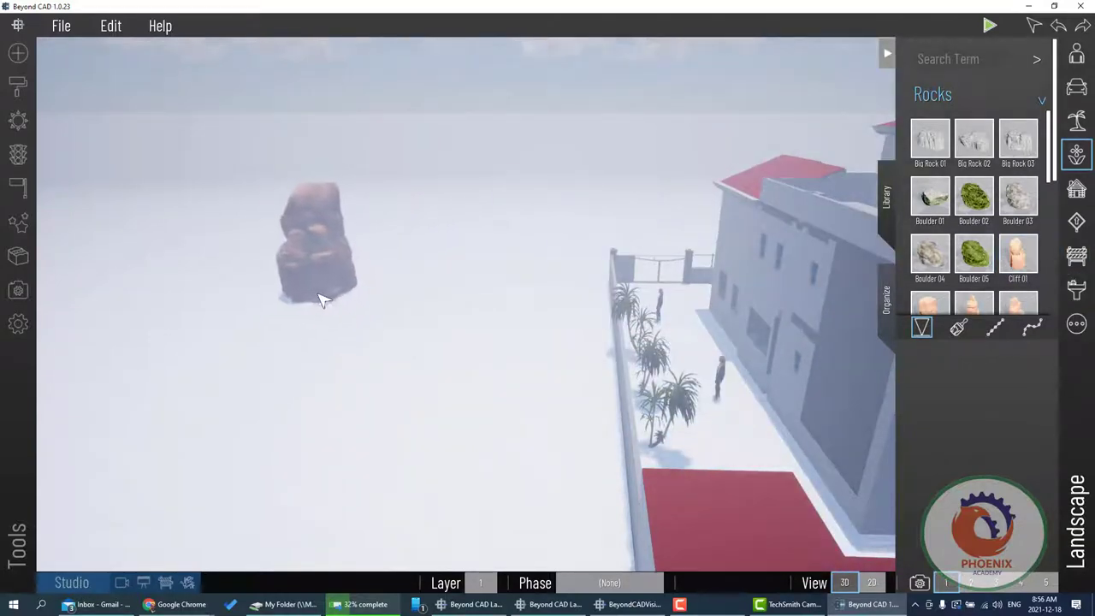
left_click(421, 267)
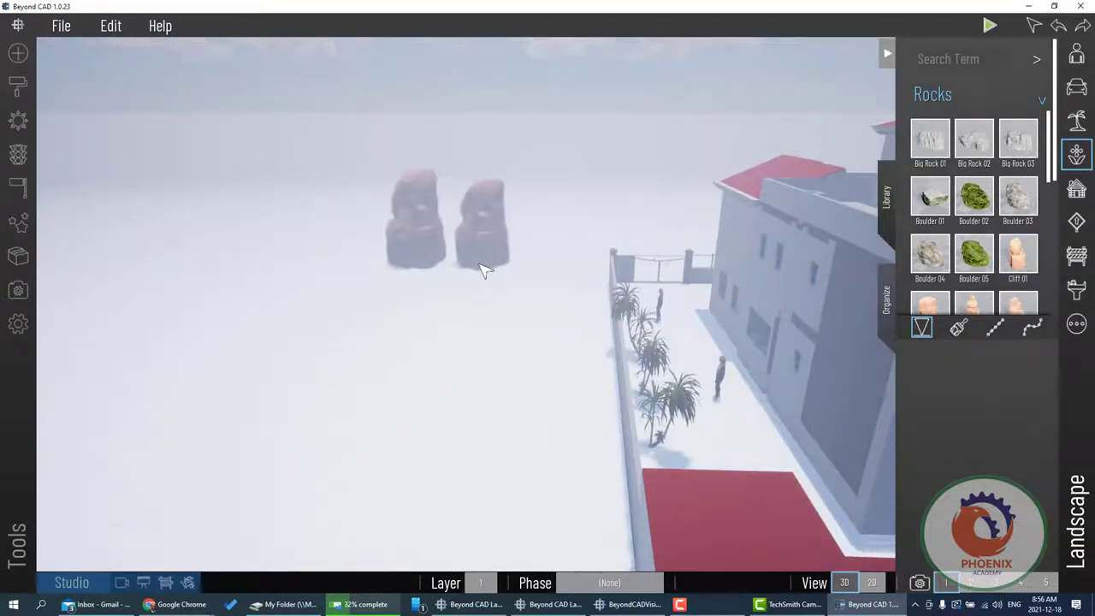
left_click(489, 267)
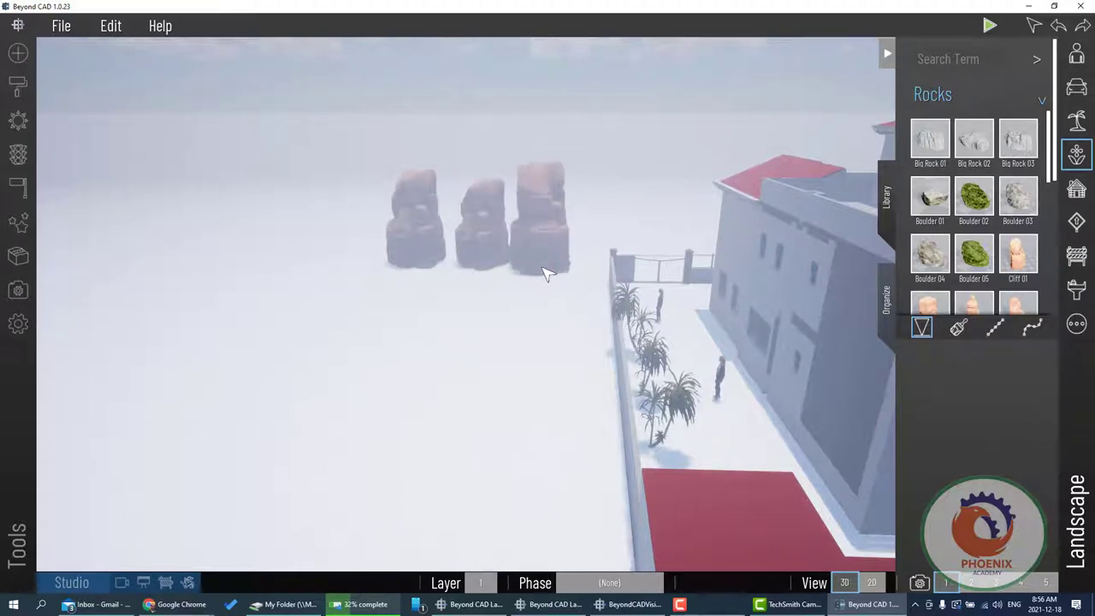
left_click(544, 267)
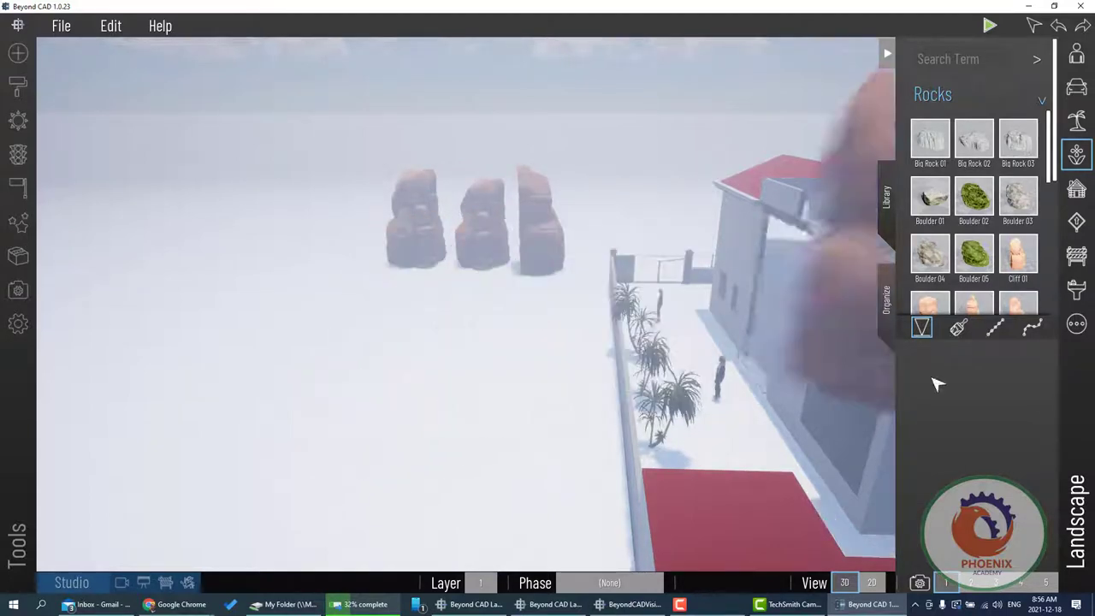
Place two green Bench 05 benches along the outer wall.
left_click(1075, 189)
left_click(1077, 160)
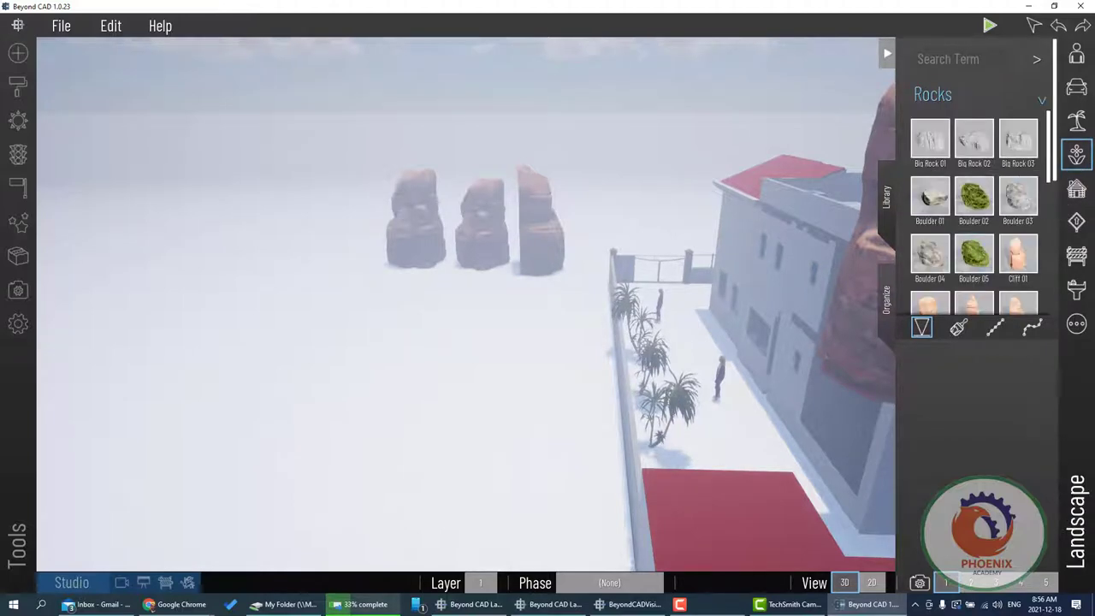
left_click(1033, 103)
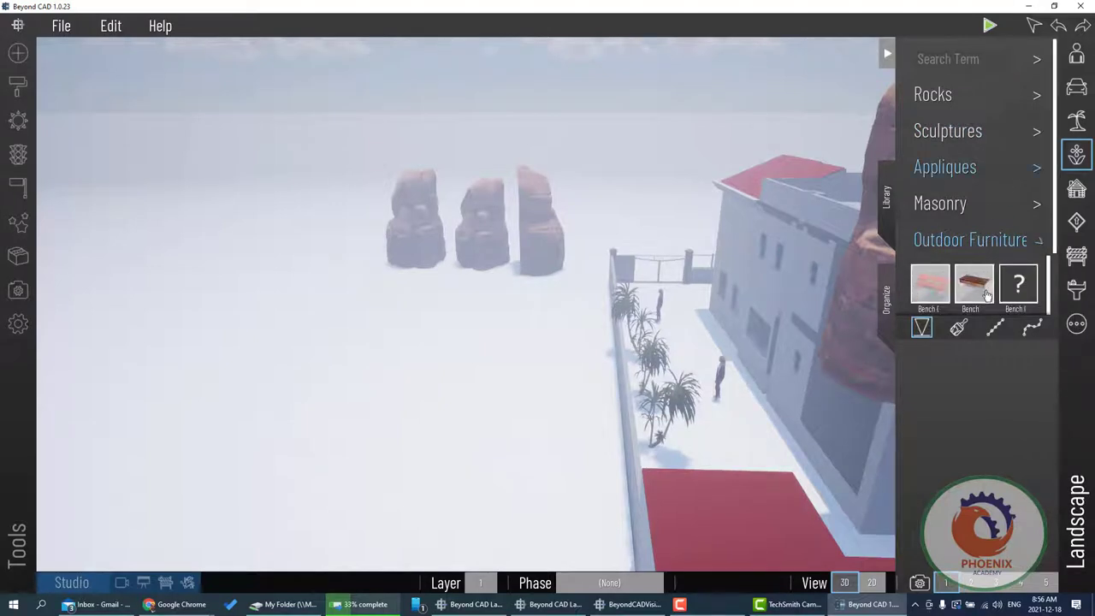
scroll(978, 293, "down", 1)
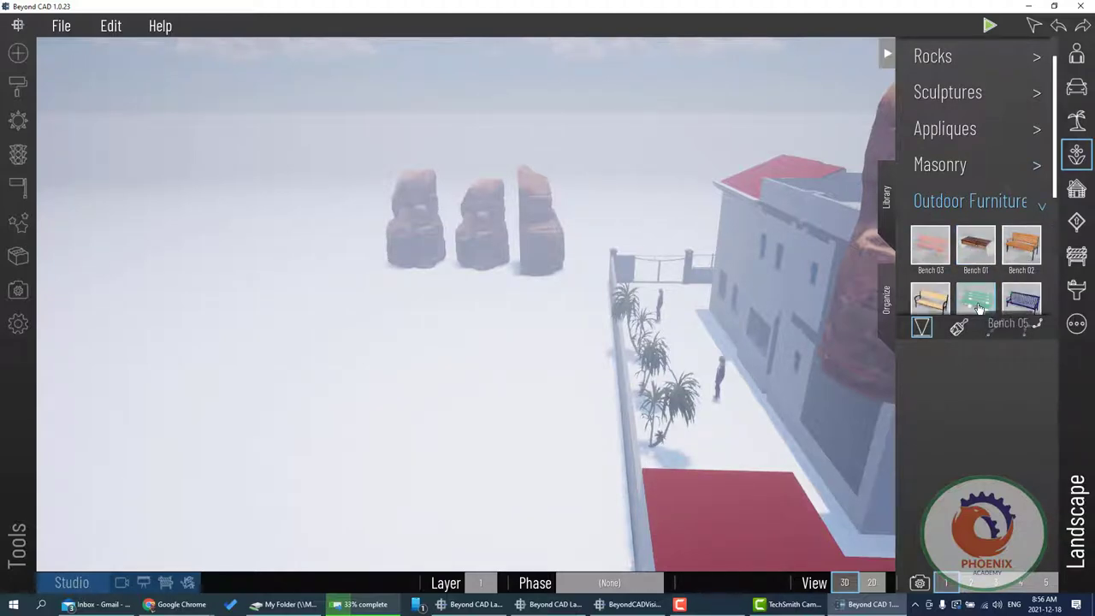
left_click(980, 308)
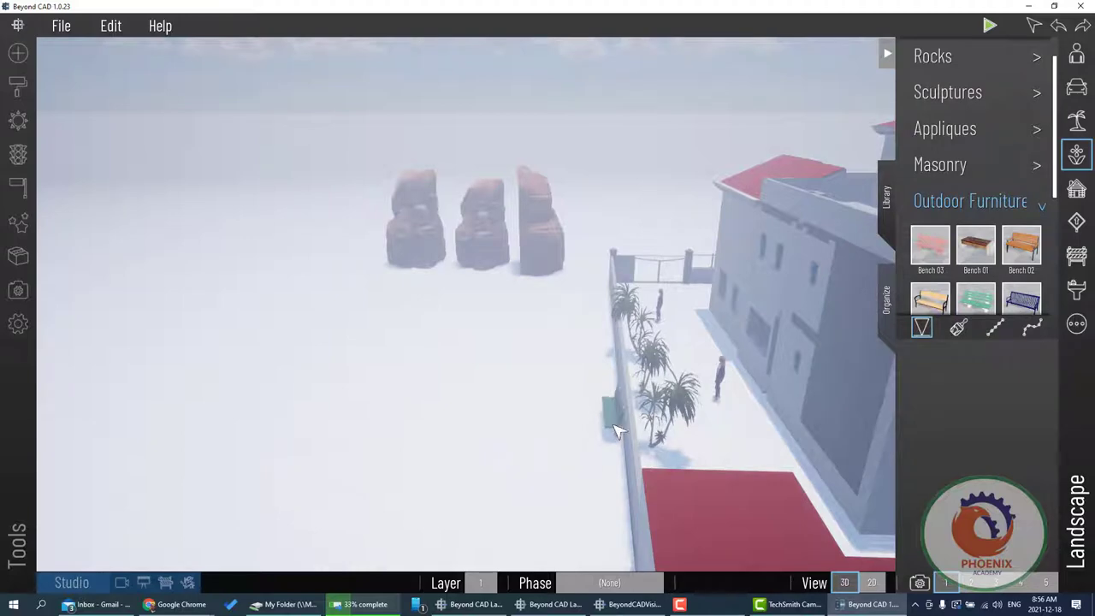
left_click(615, 423)
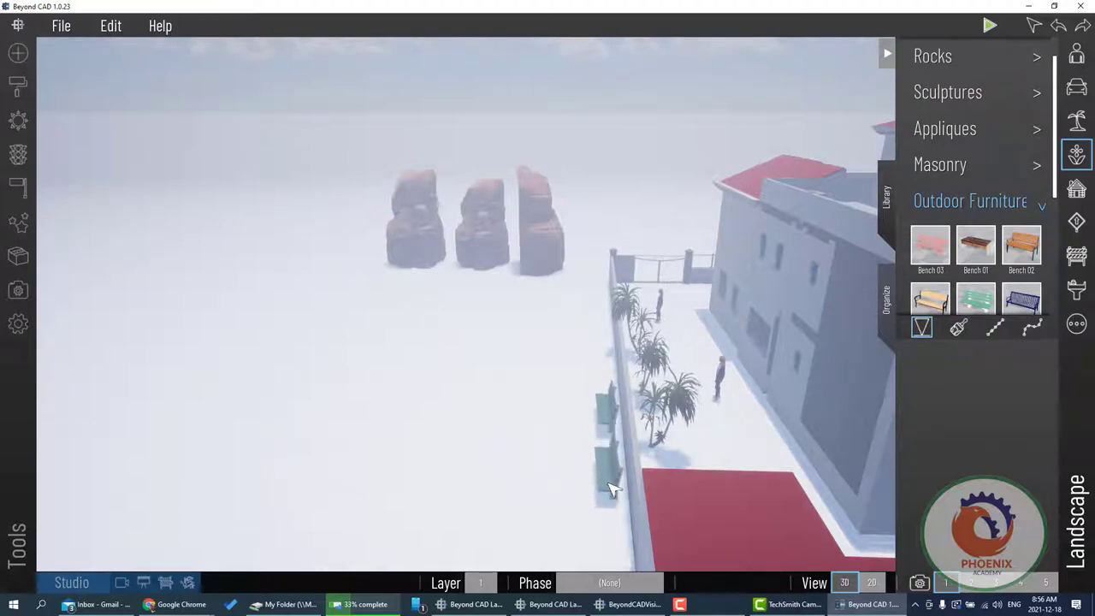
left_click(611, 489)
left_click(1076, 188)
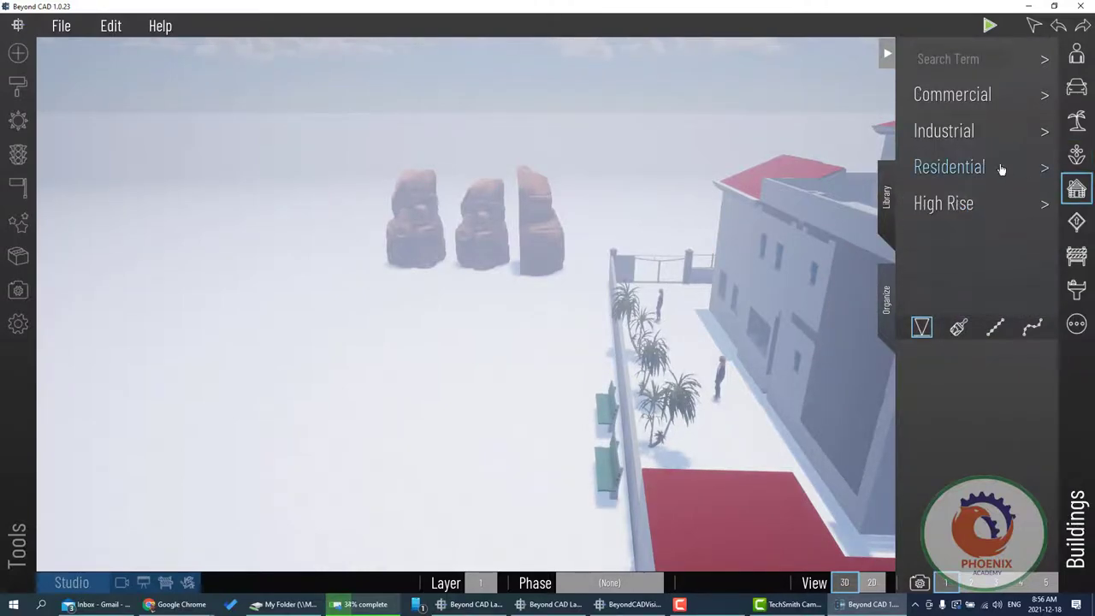
Place three Residential houses: left of, behind, and far right of the rocks.
left_click(960, 171)
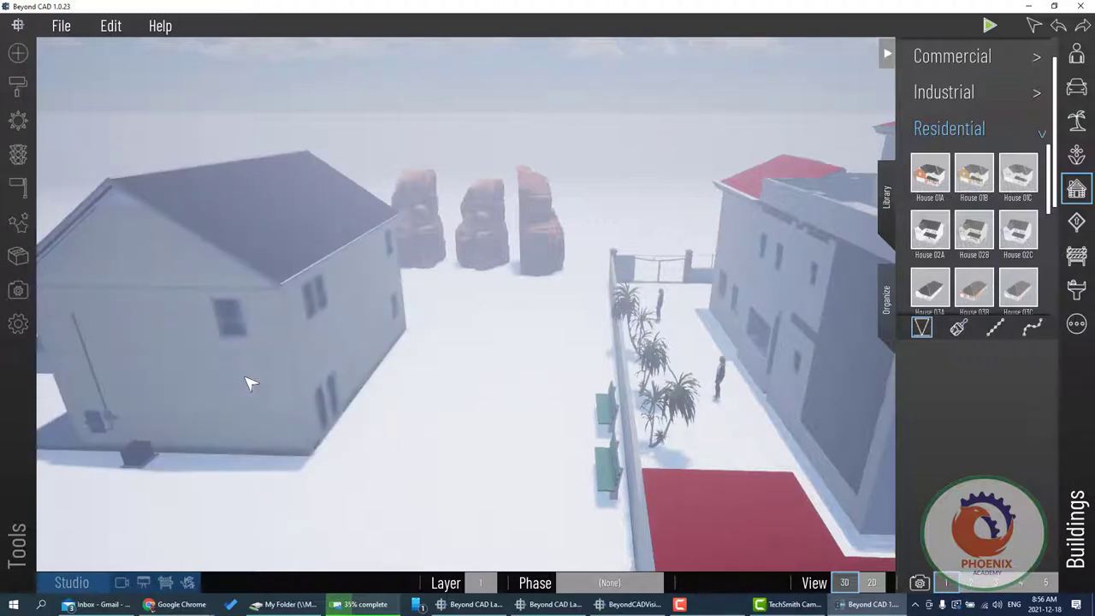
left_click(270, 396)
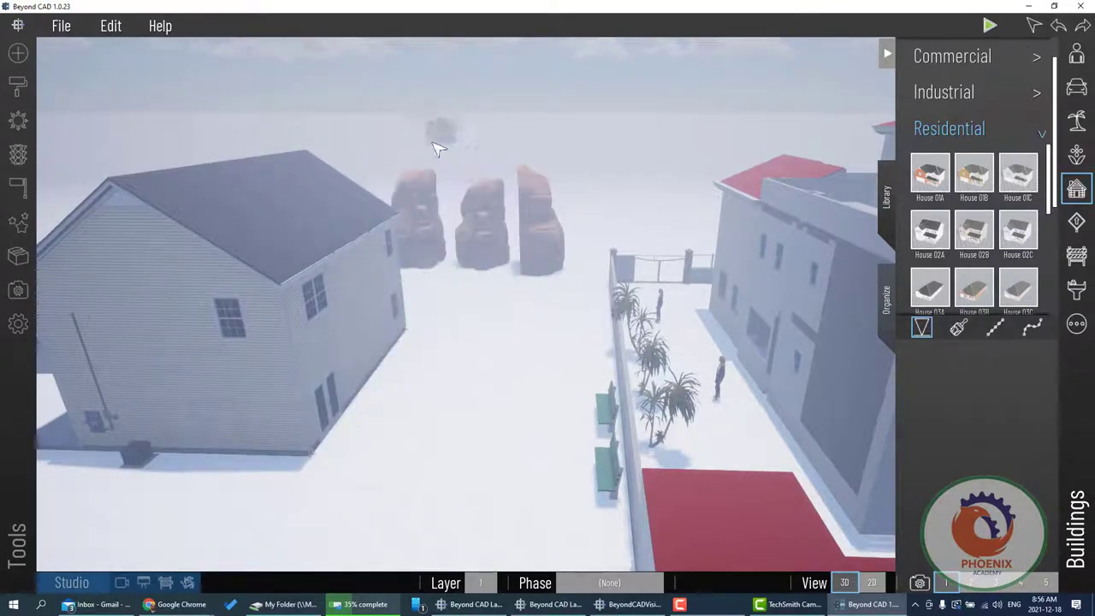
left_click(380, 188)
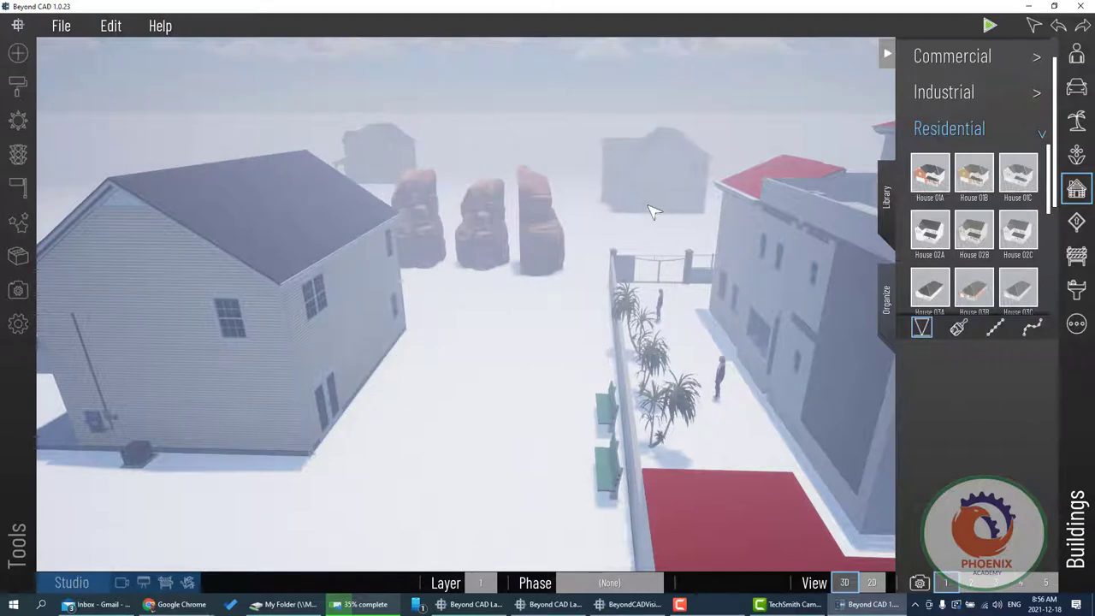
left_click(638, 198)
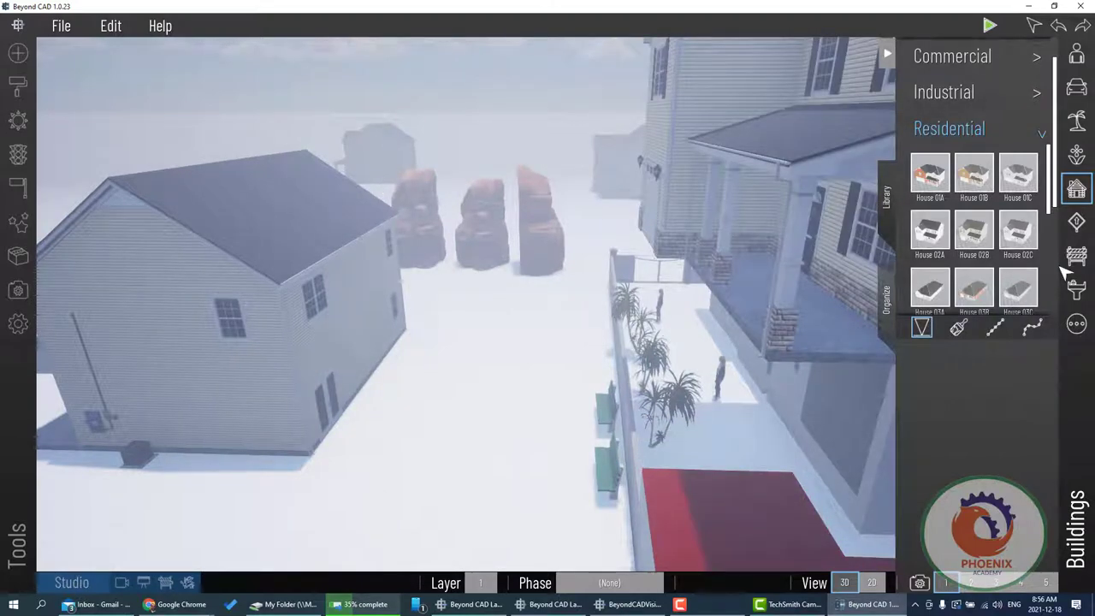
left_click(1076, 221)
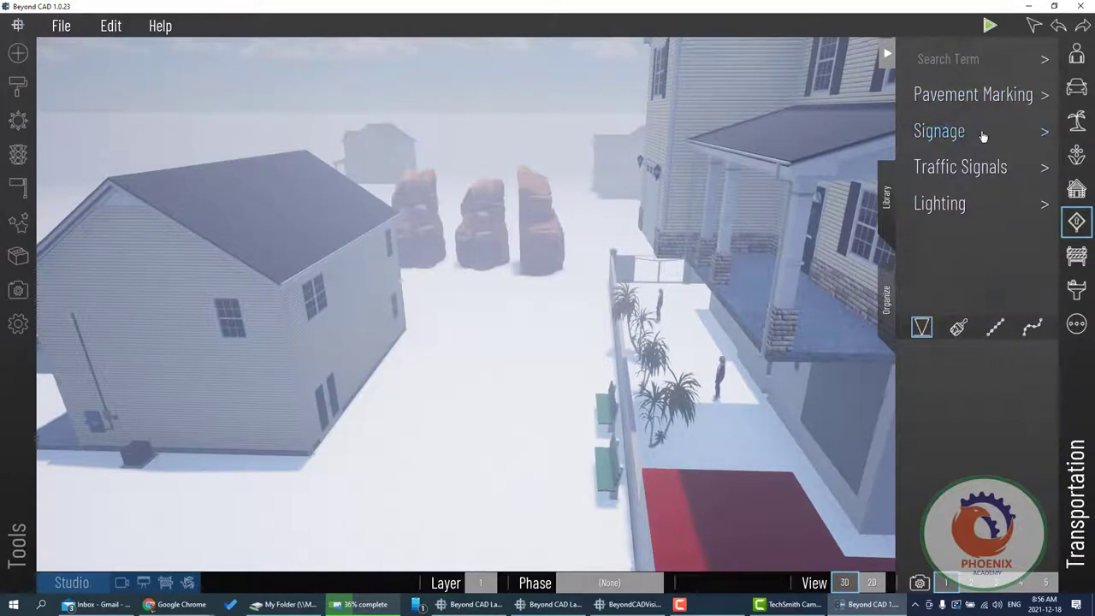
Set a traffic signal pole beside the fenced lot and view it from overhead.
left_click(948, 169)
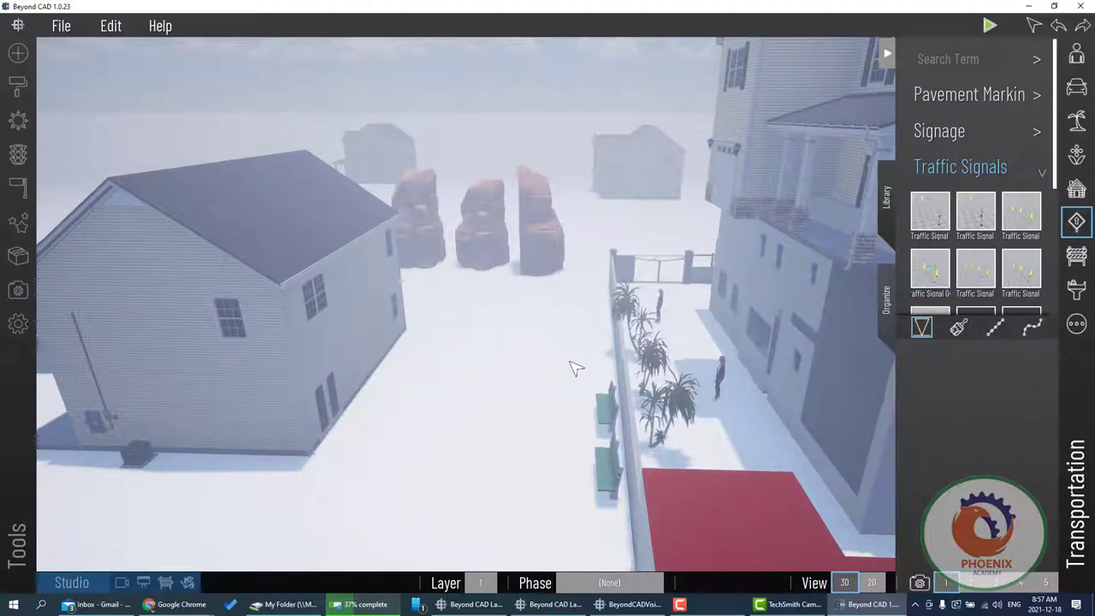
mouse_move(918, 248)
left_mouse_down()
mouse_move(575, 385)
mouse_move(492, 480)
left_mouse_up()
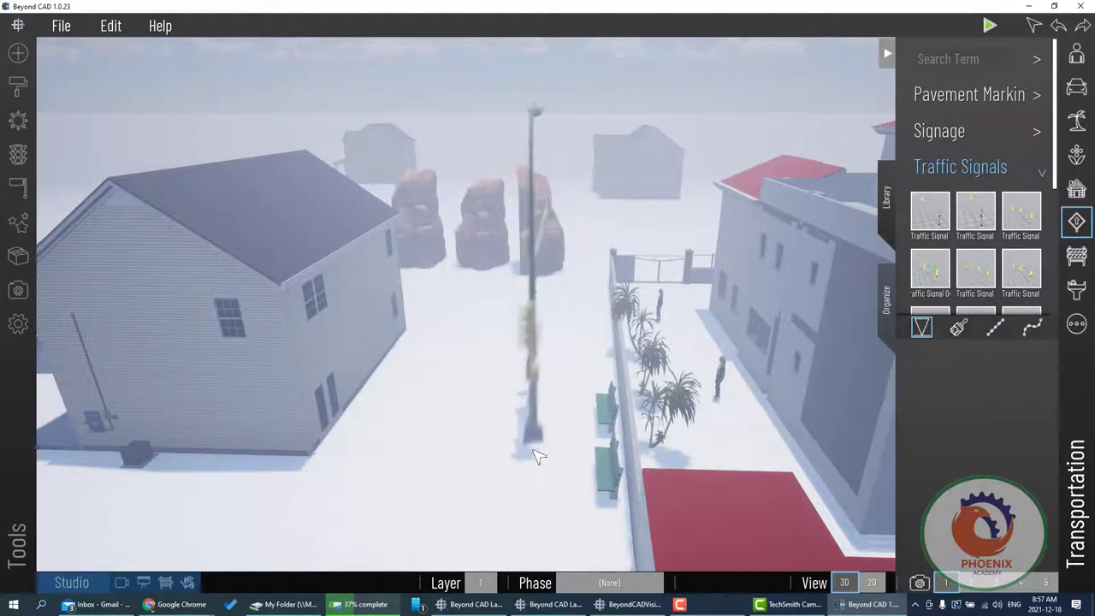
left_click_drag(492, 480, 552, 504)
mouse_move(532, 426)
middle_mouse_down()
mouse_move(465, 284)
mouse_move(632, 336)
middle_mouse_up()
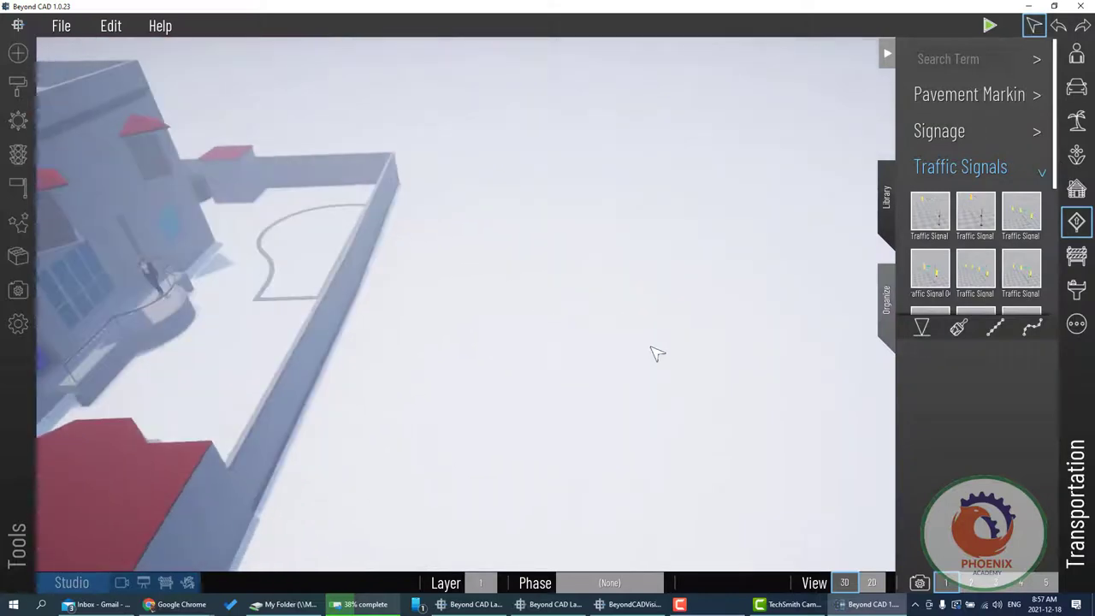
Draw a pink vehicle traffic path beside the fenced lot and bend its middle outward.
left_click(887, 54)
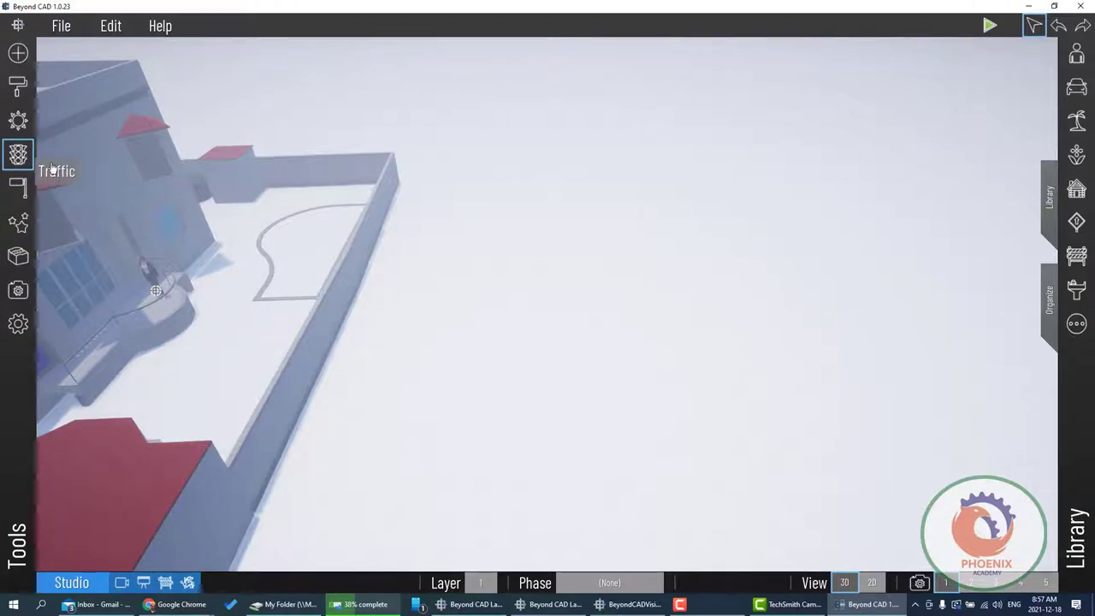
left_click(53, 166)
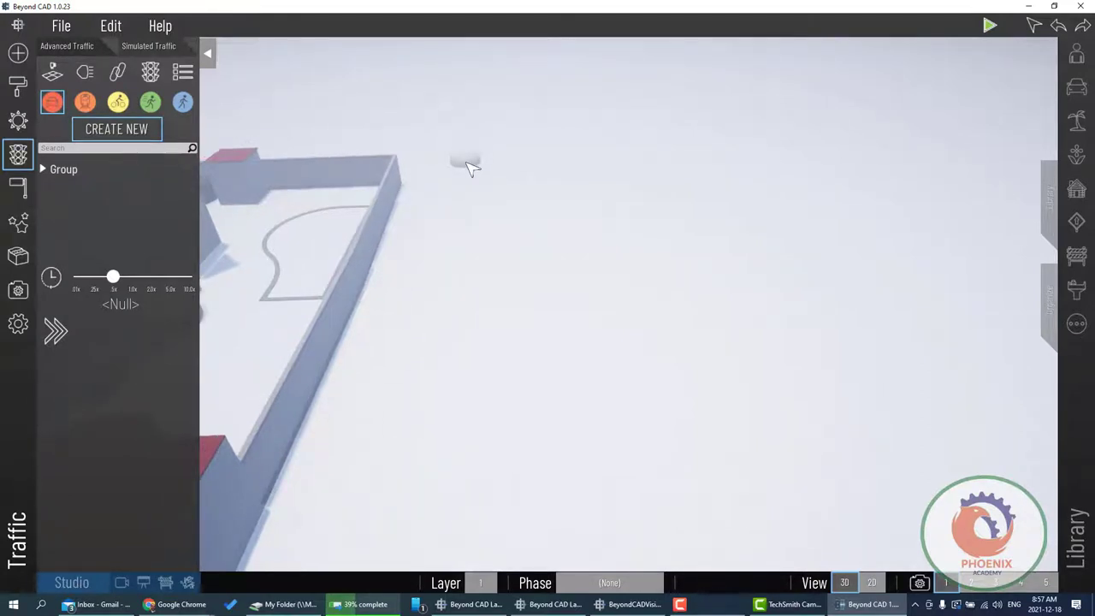
right_click(765, 99)
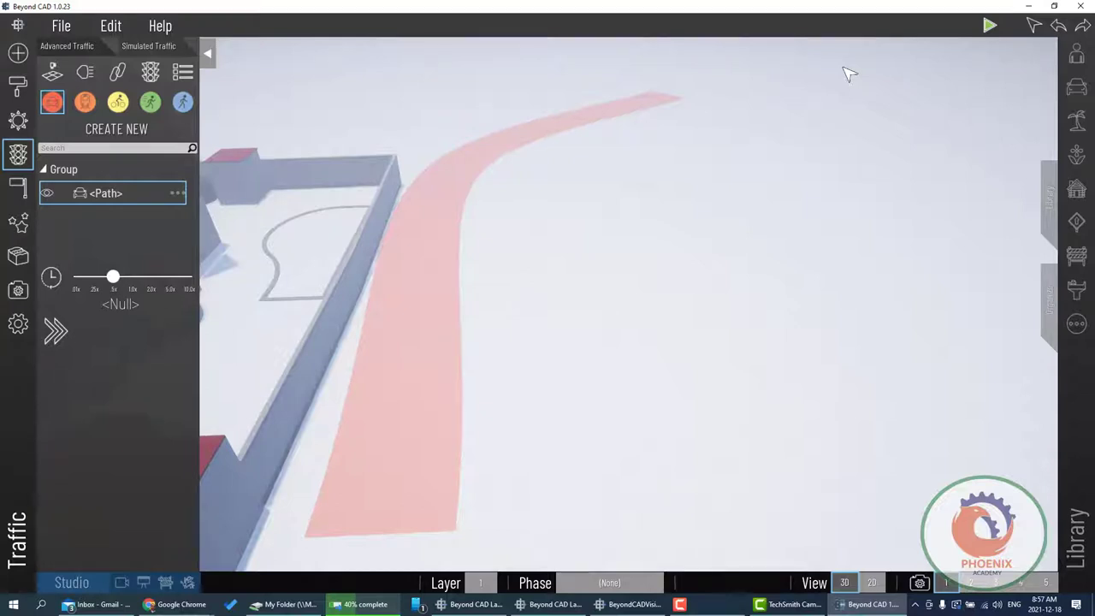
left_click(631, 91)
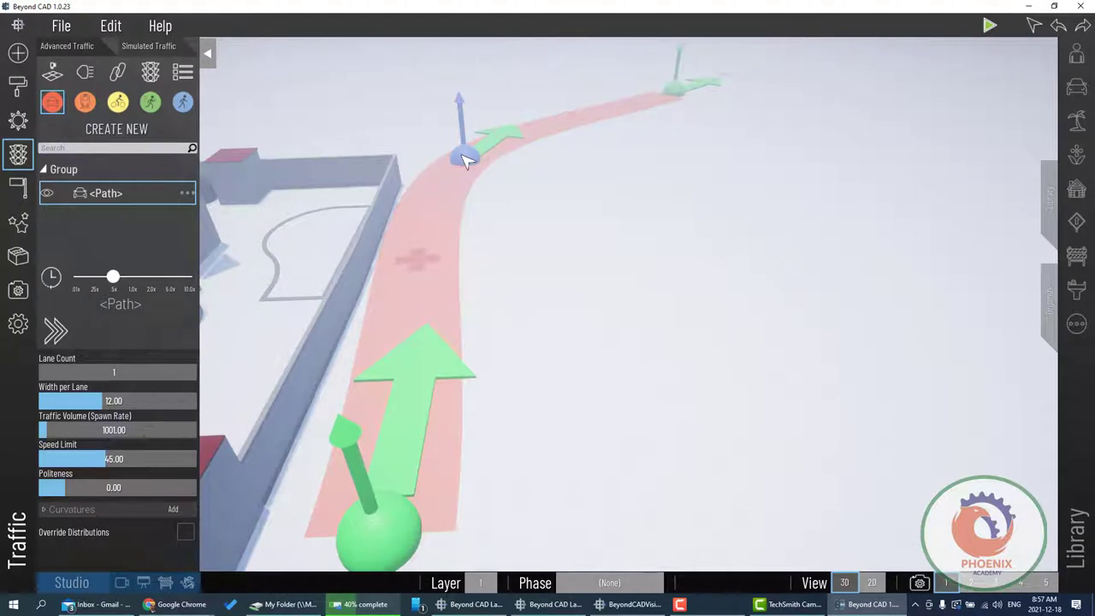
left_click_drag(494, 161, 502, 178)
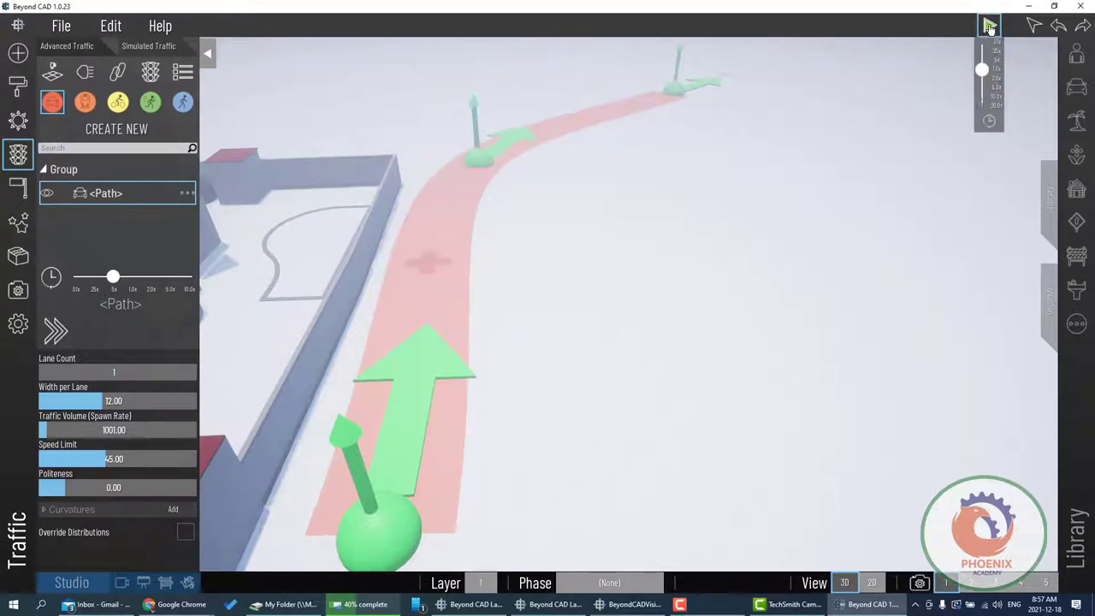
mouse_move(989, 25)
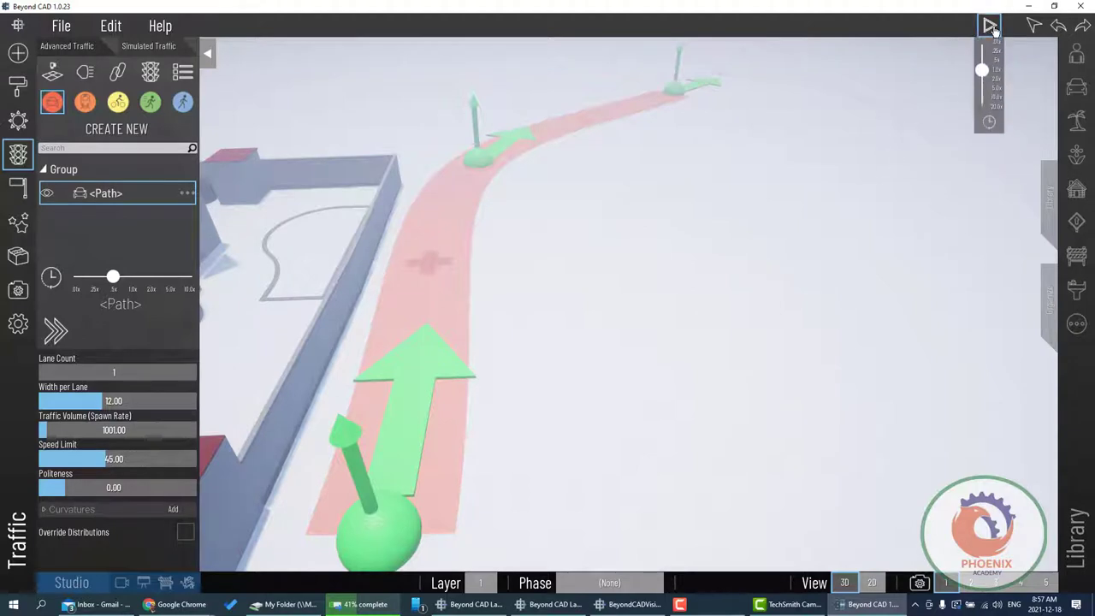
Run and stop the car simulation on the pink path, then draw a yellow bike path beside it.
left_click(974, 69)
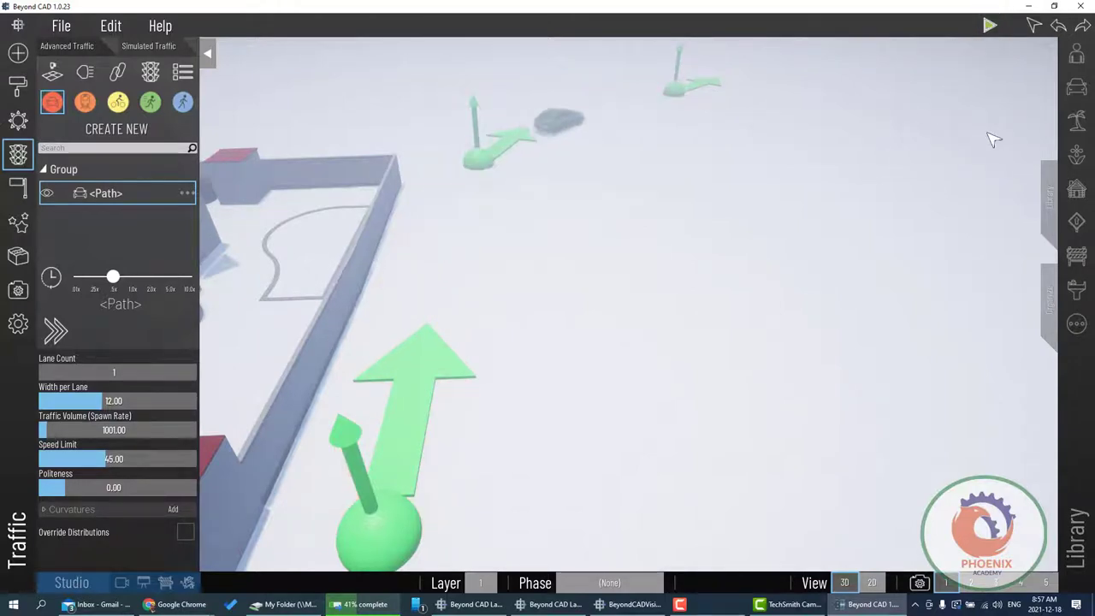
left_click(931, 142)
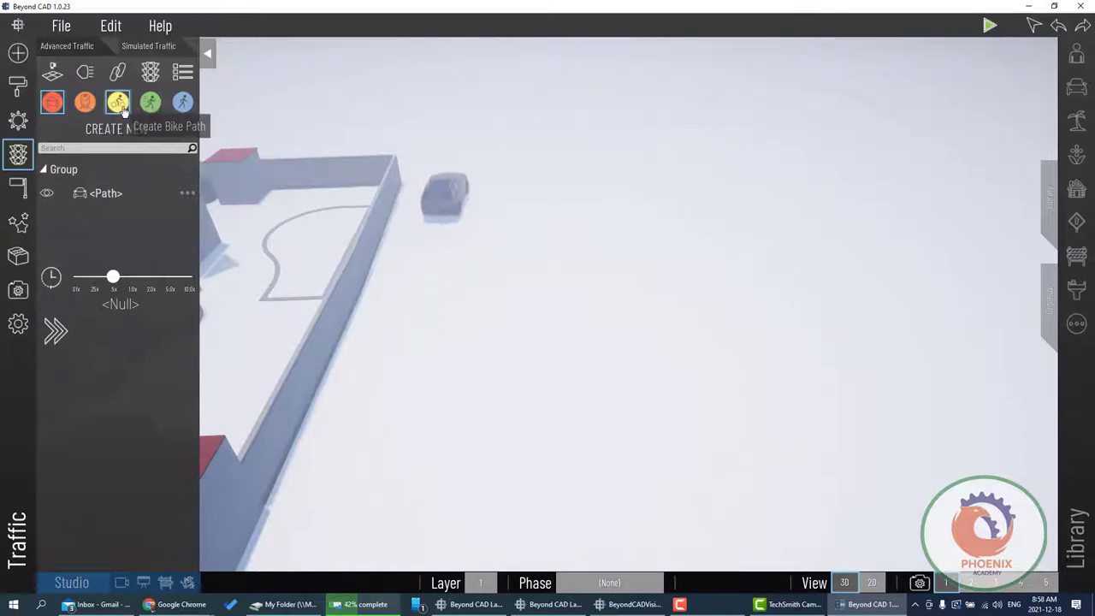
left_click(119, 103)
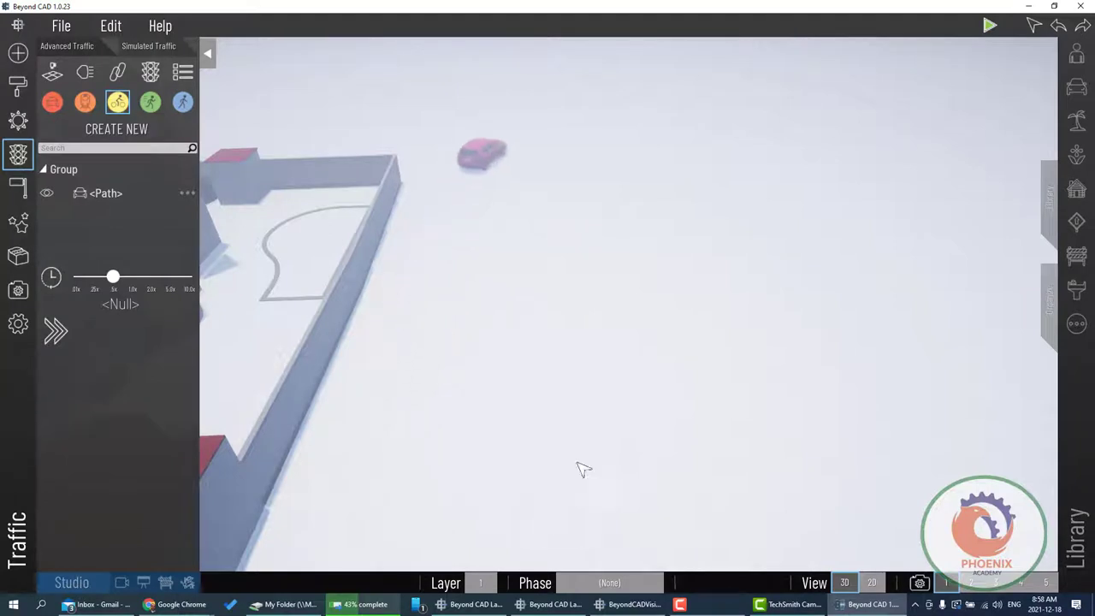
left_click(990, 25)
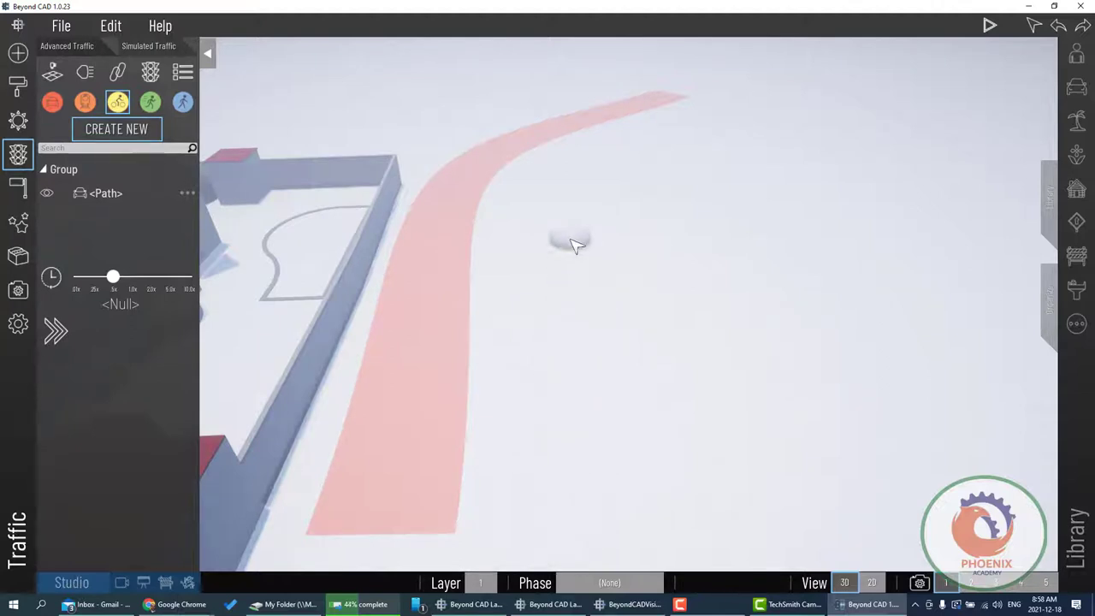
left_click_drag(571, 244, 983, 53)
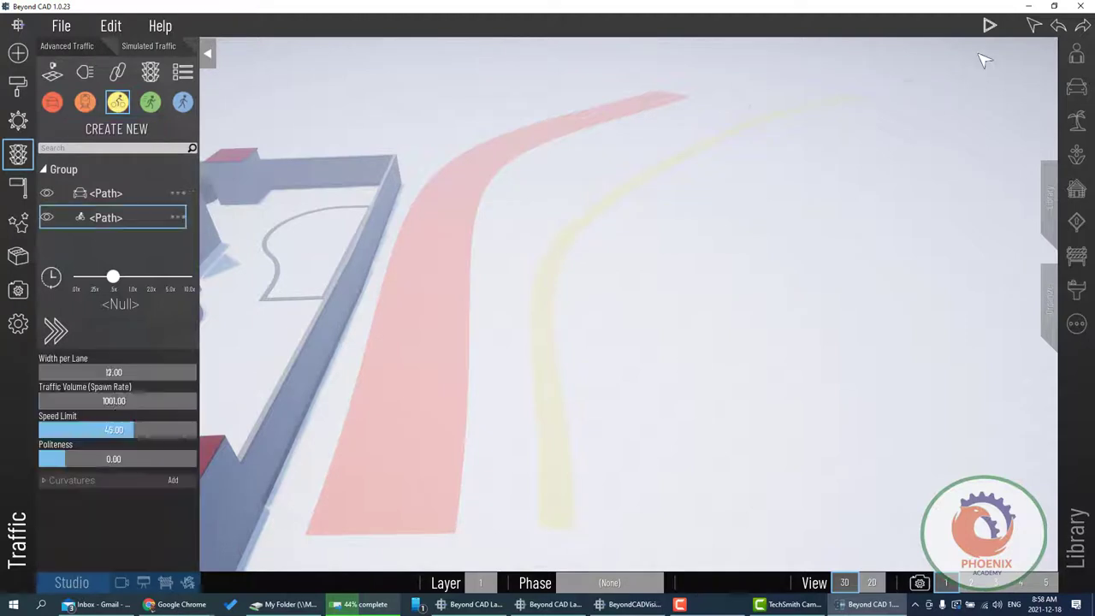
Finish the cyclist path, add a Two Phases intersection controller, and close the traffic tools.
left_click(990, 24)
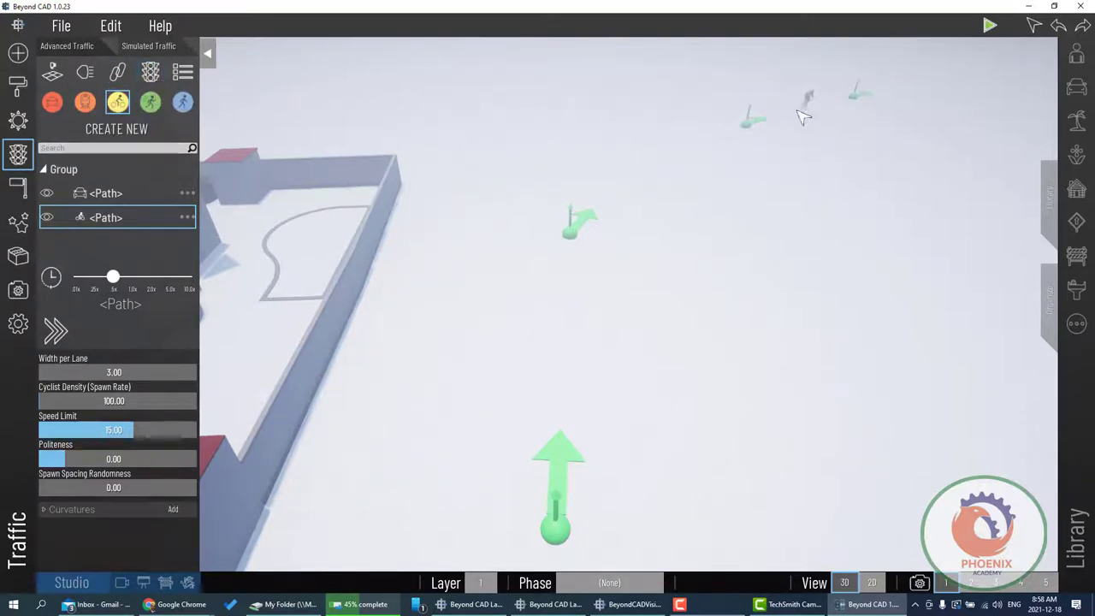
left_click(986, 26)
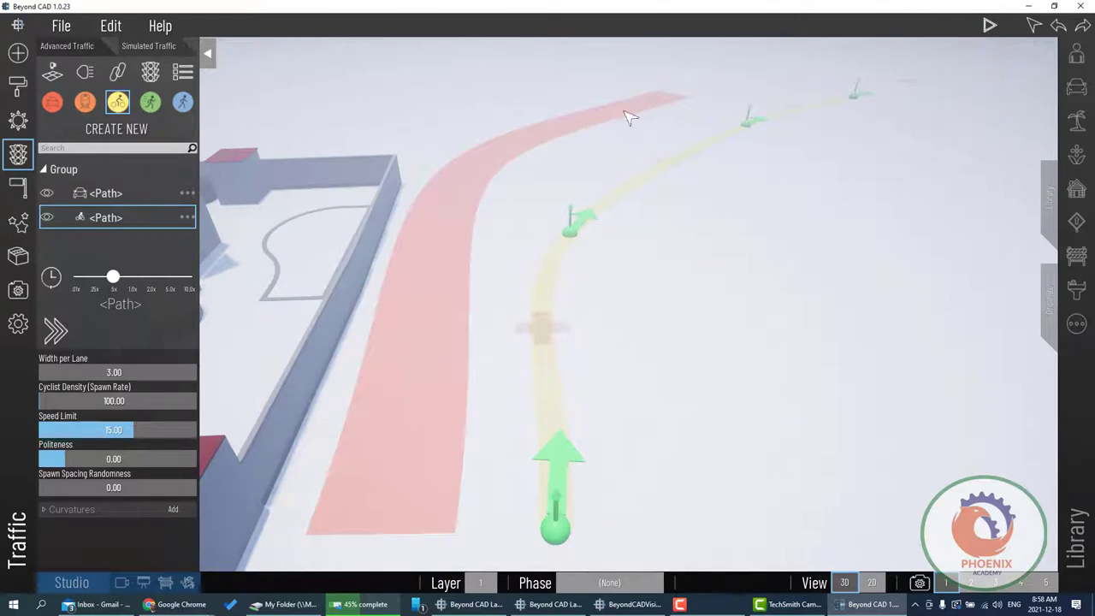
left_click(150, 72)
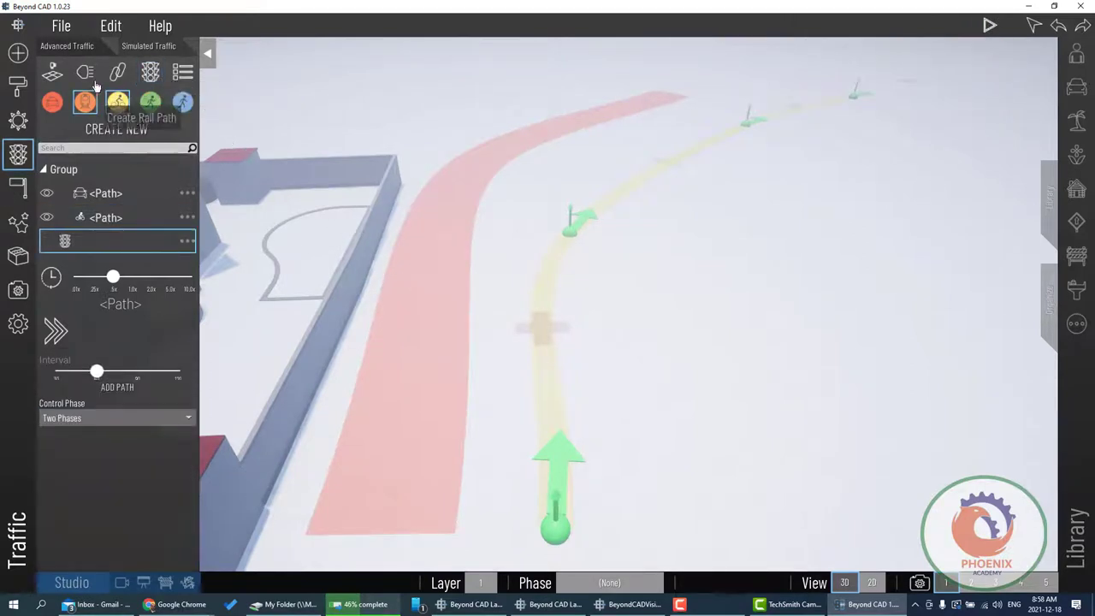
left_click(149, 73)
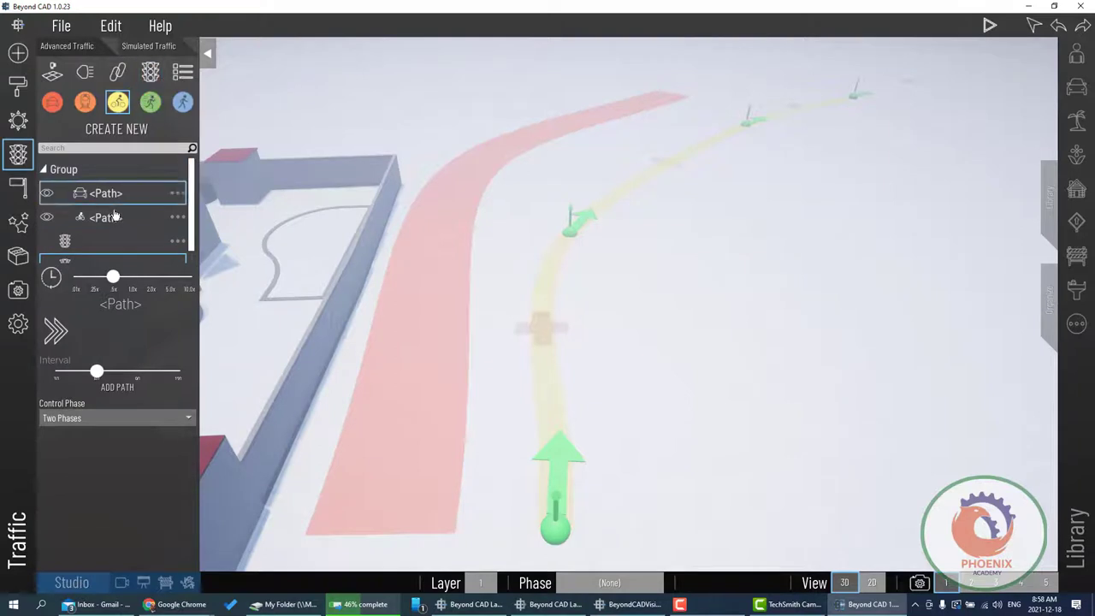
left_click(74, 243)
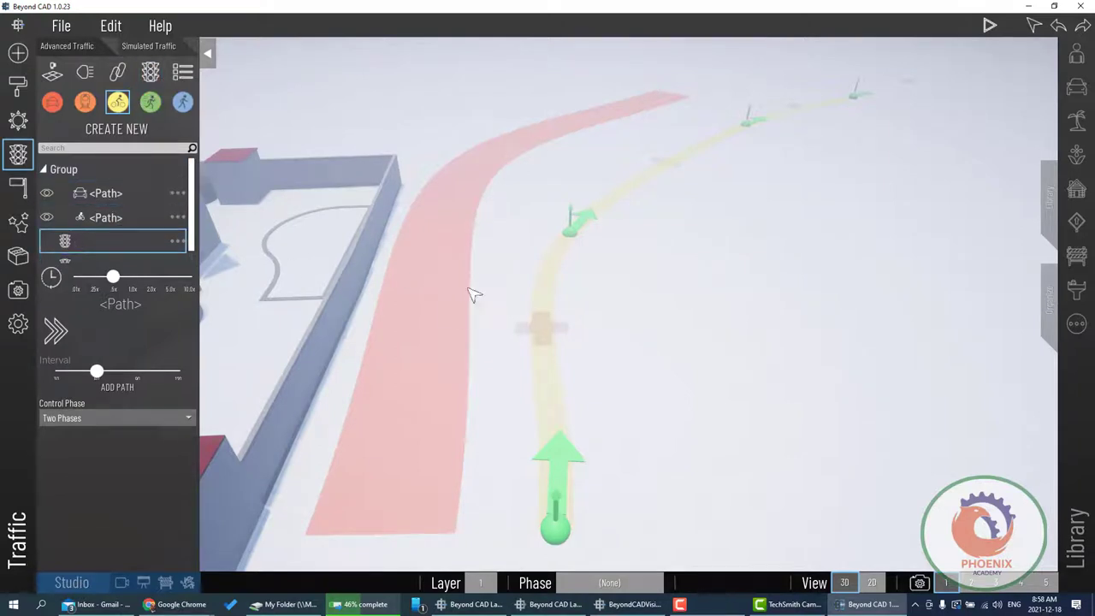
left_click(17, 153)
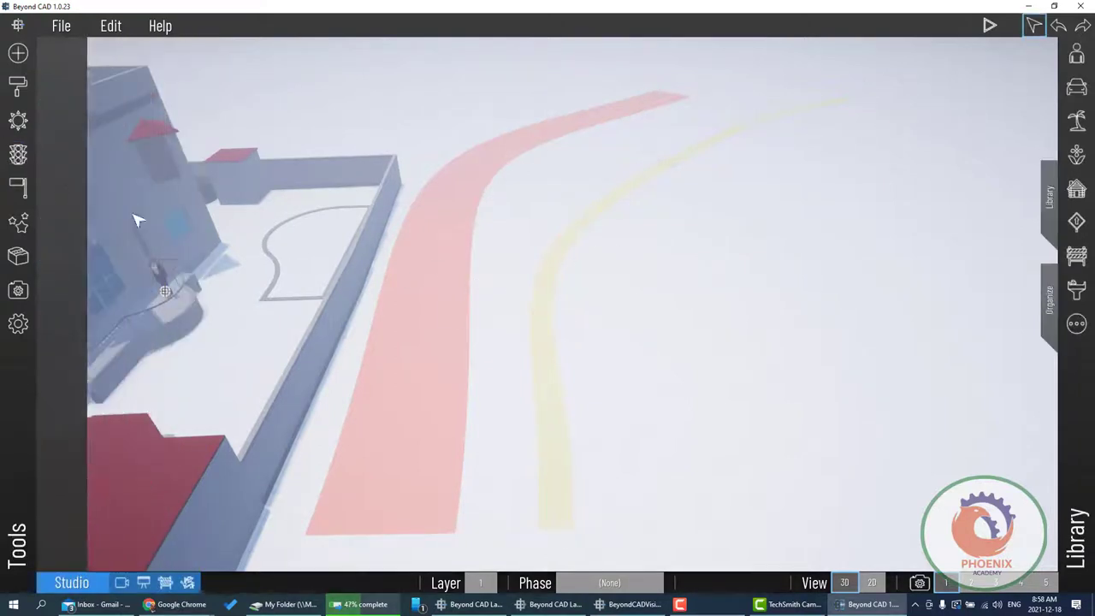
Place an overhead truss sign gantry across the paths with X rotation 0.79 and confirm it.
left_click(18, 188)
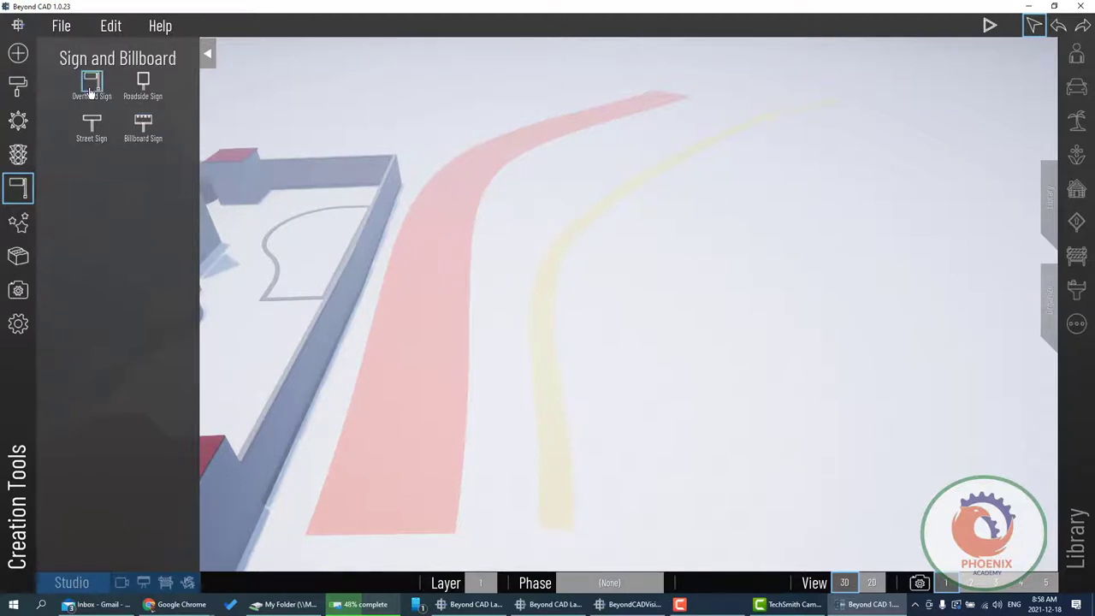
left_click(412, 181)
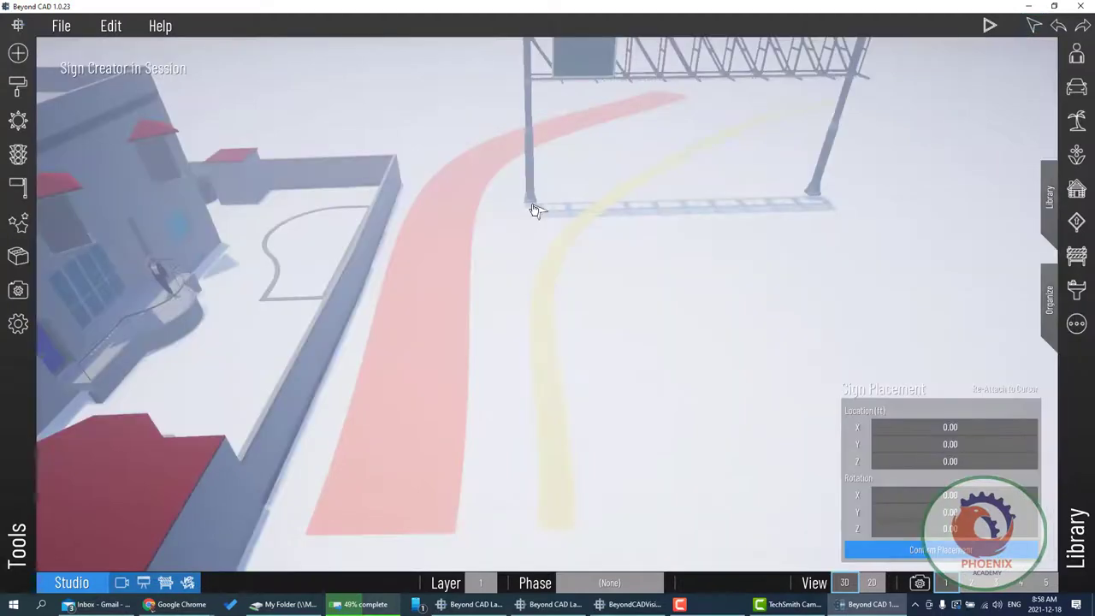
left_click(416, 181)
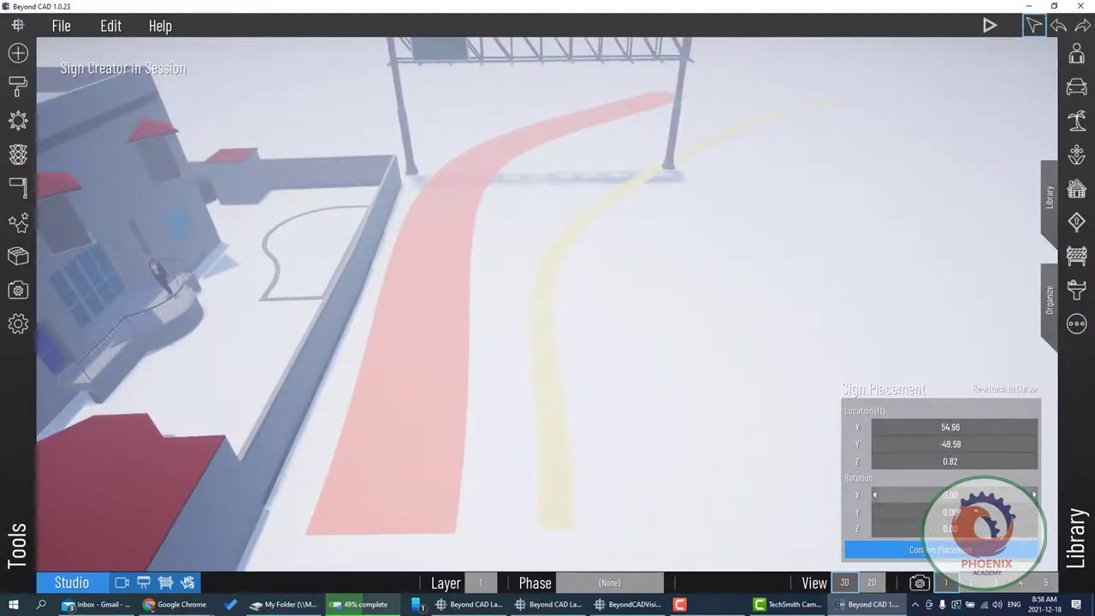
mouse_move(950, 494)
left_mouse_down()
mouse_move(934, 535)
mouse_move(966, 529)
left_mouse_up()
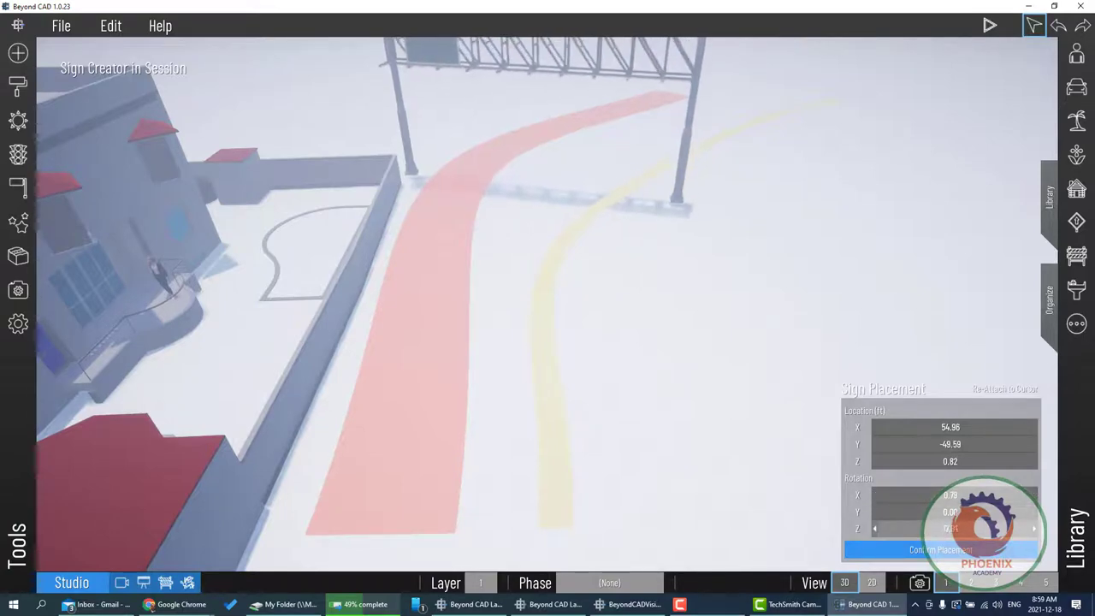
middle_click_drag(356, 489, 382, 440)
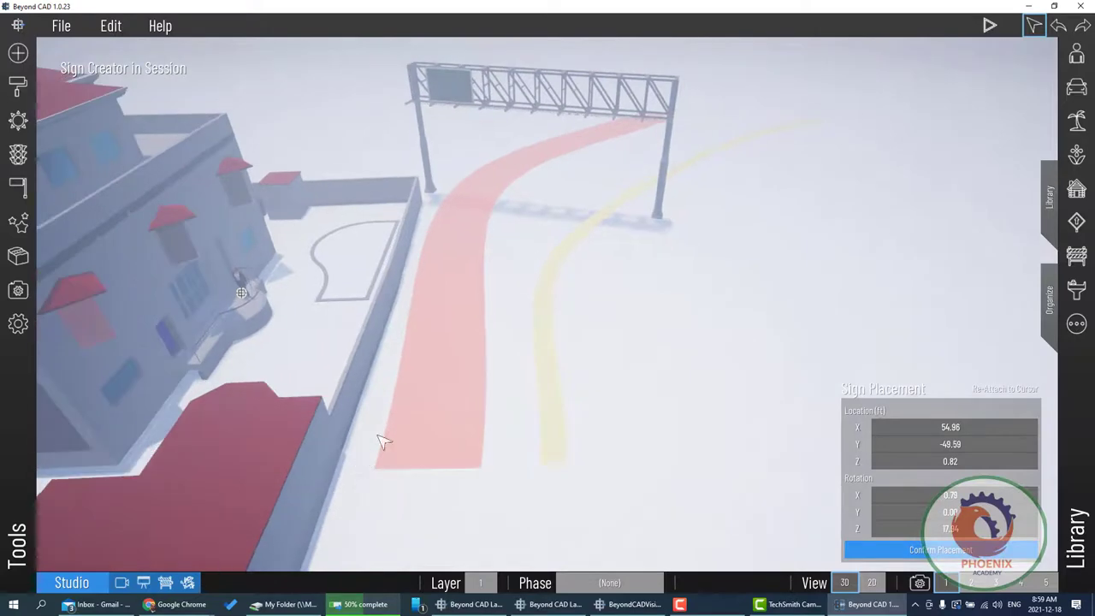
left_click(889, 550)
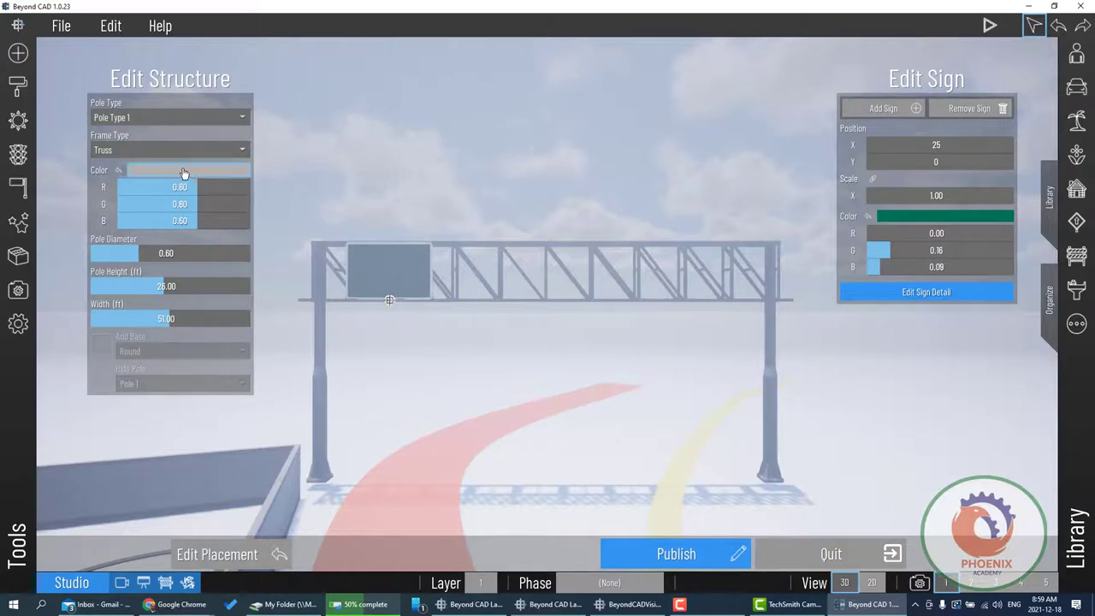
Set the gantry structure colour red to 0.42 and add a second sign panel at X 102.
left_click_drag(180, 187, 173, 187)
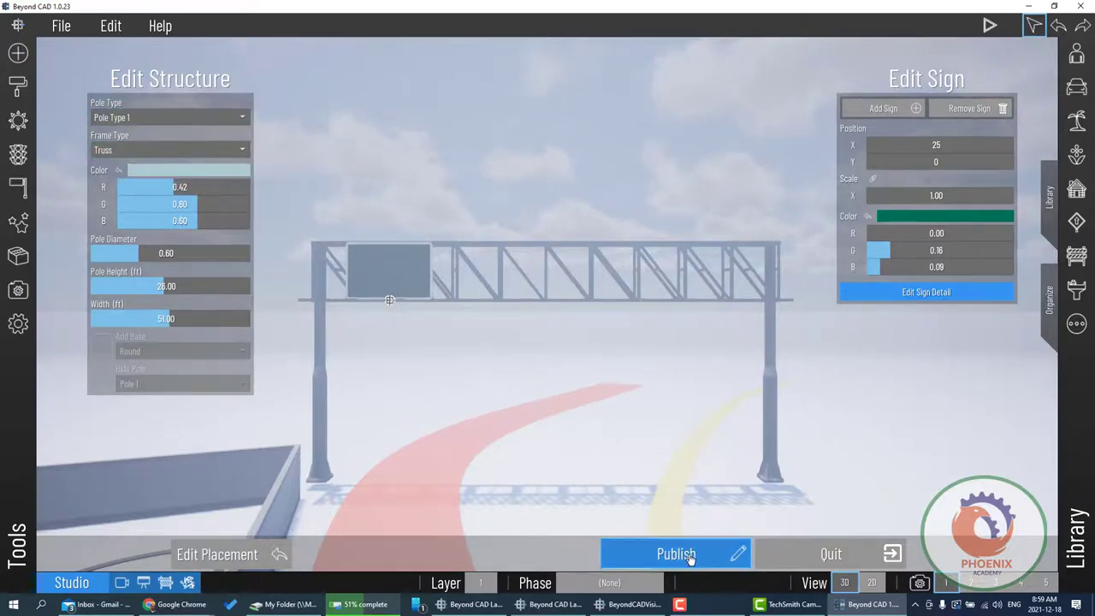
left_click(889, 109)
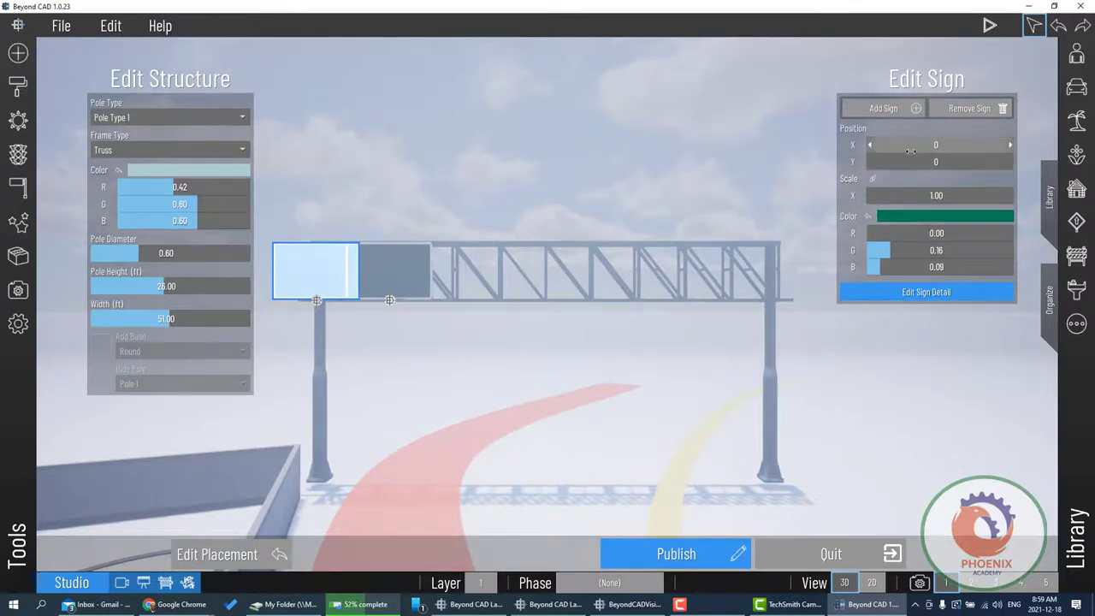
left_click_drag(914, 144, 949, 144)
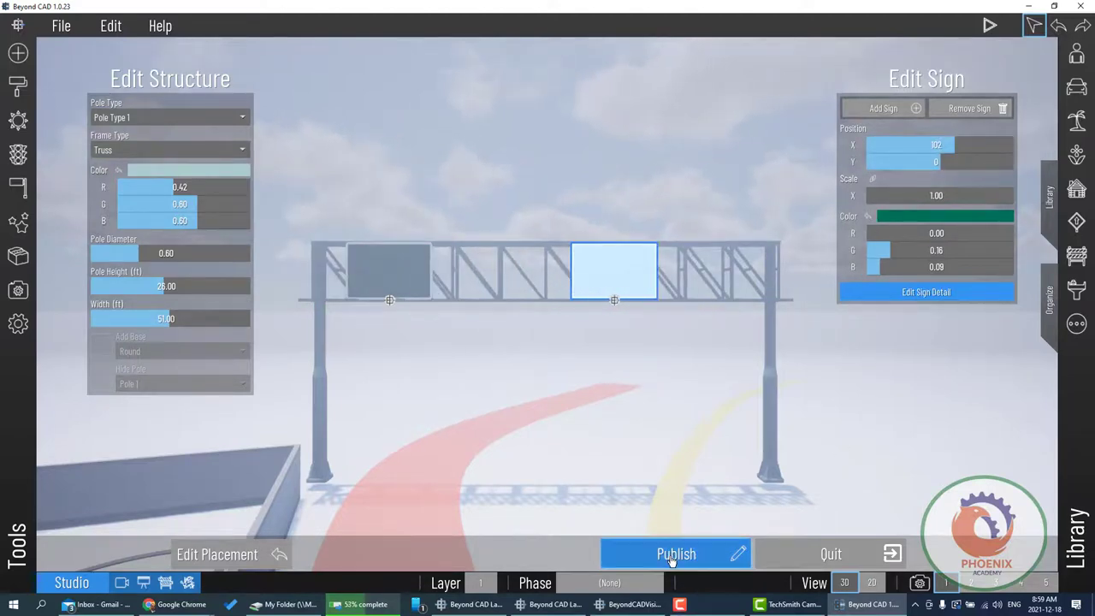
left_click(941, 293)
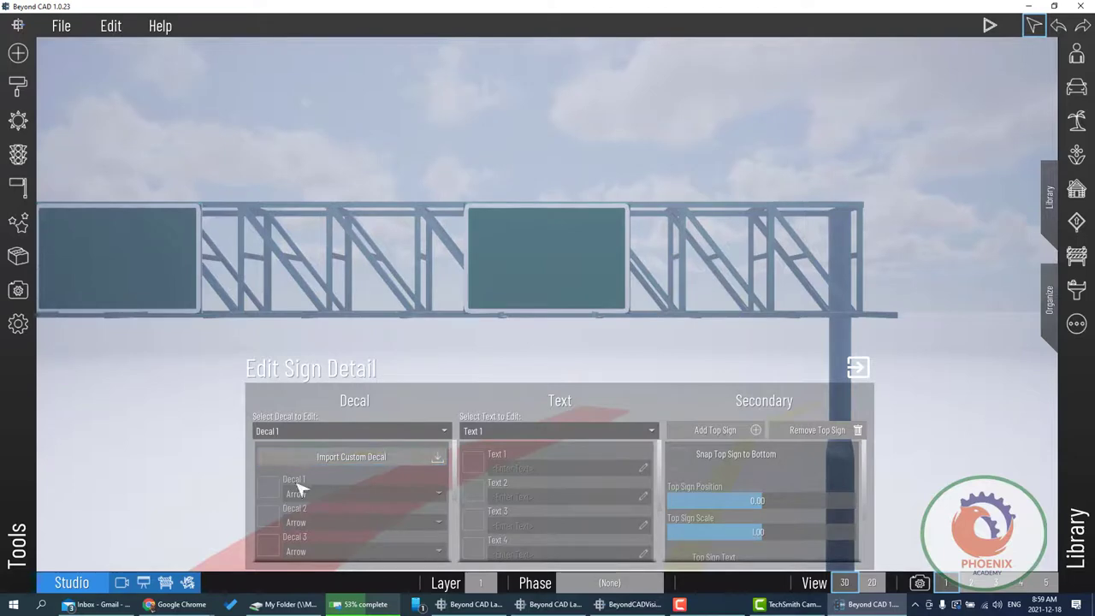
Give the new sign an Arrow decal and the text line 'BIMarabia'.
left_click(269, 486)
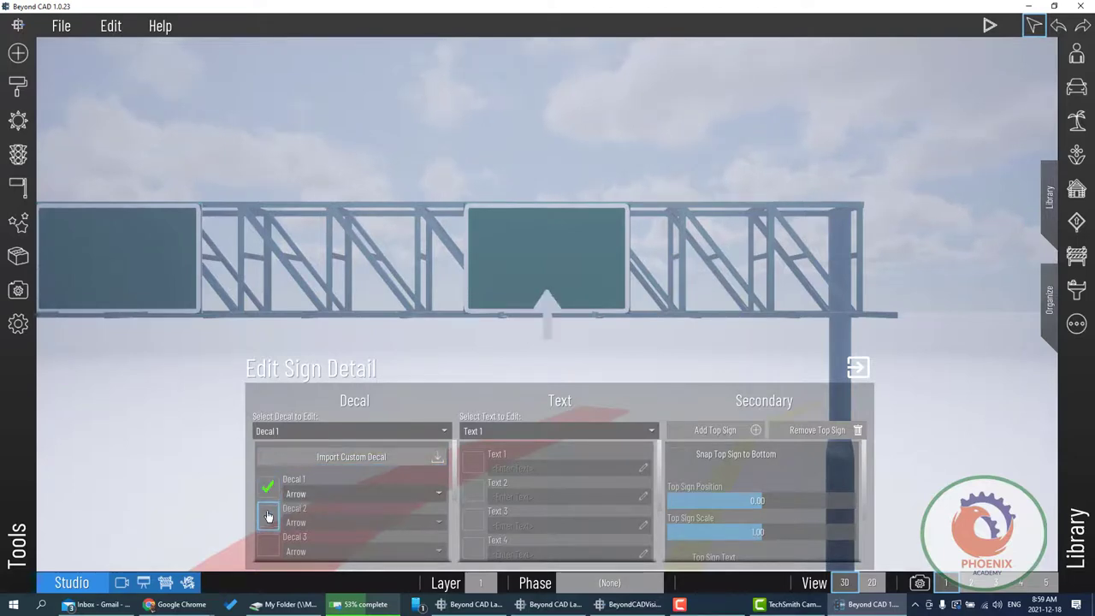
left_click(268, 494)
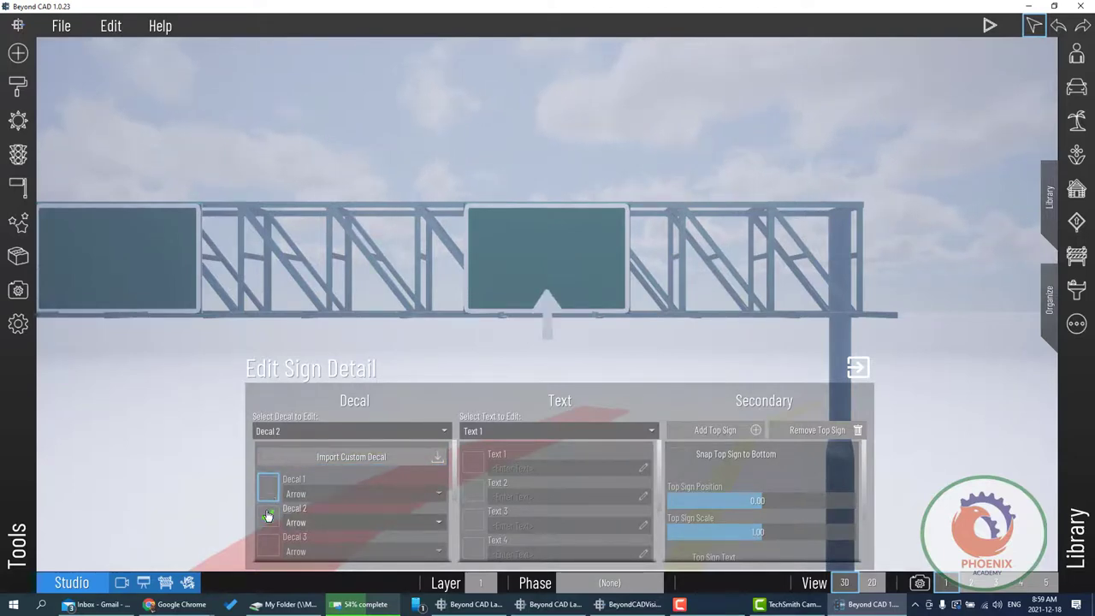
left_click(470, 469)
left_click(543, 468)
type("Bl")
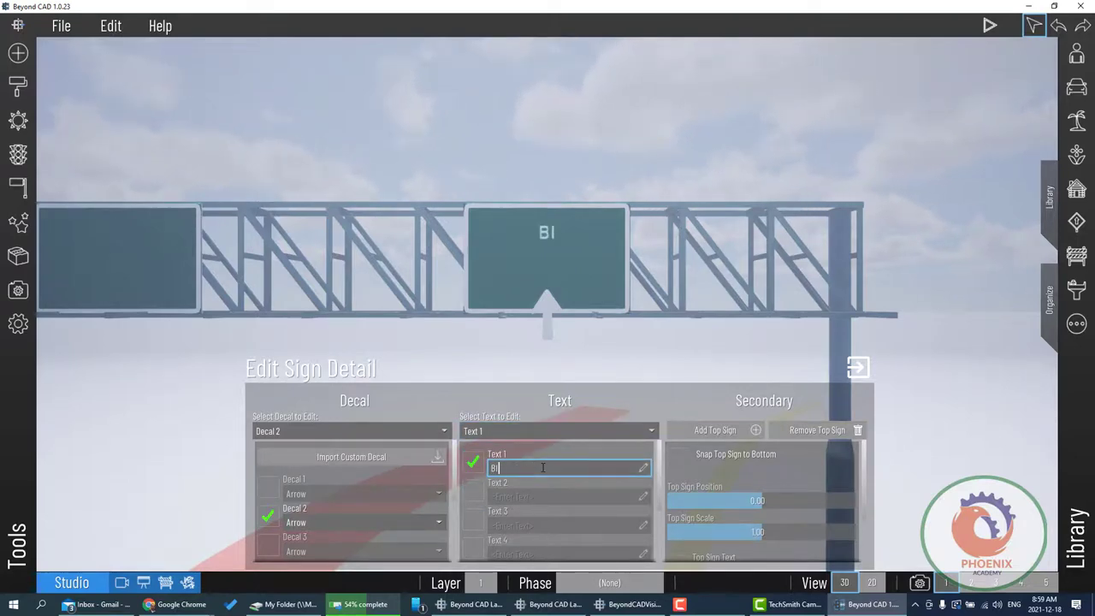
type("Marabi")
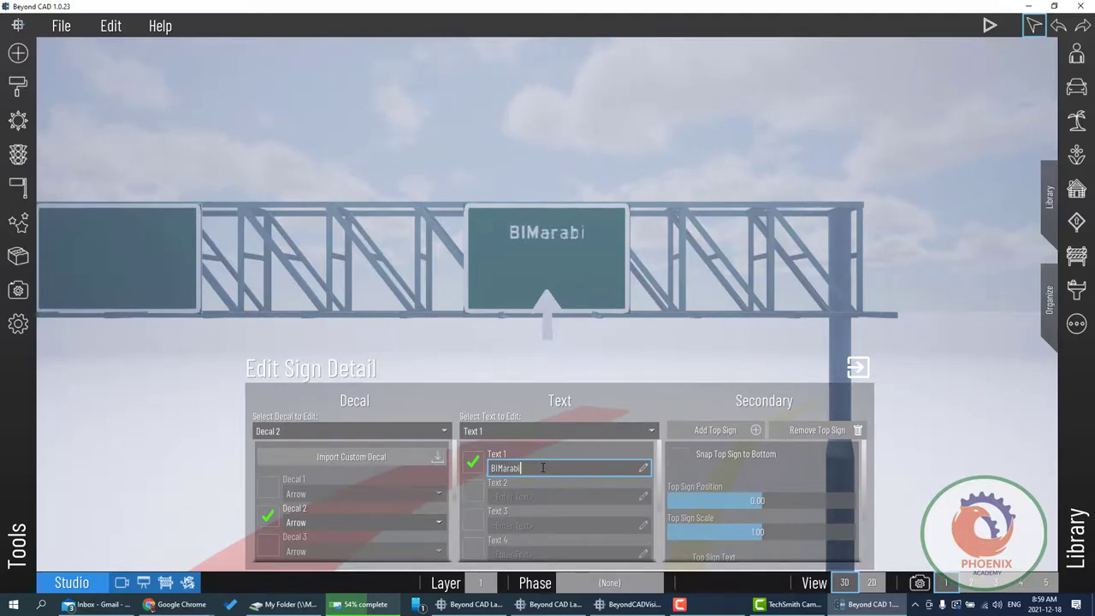
type("a")
key("Return")
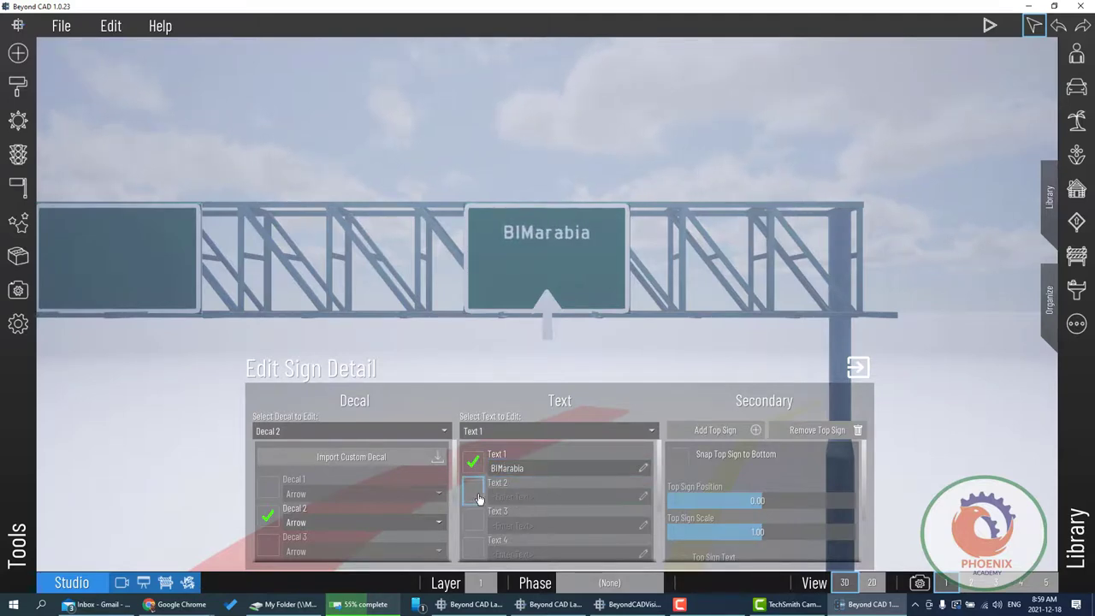
Try a second text line, remove it again, and close the sign detail editor.
left_click(479, 499)
left_click(505, 498)
type("oma")
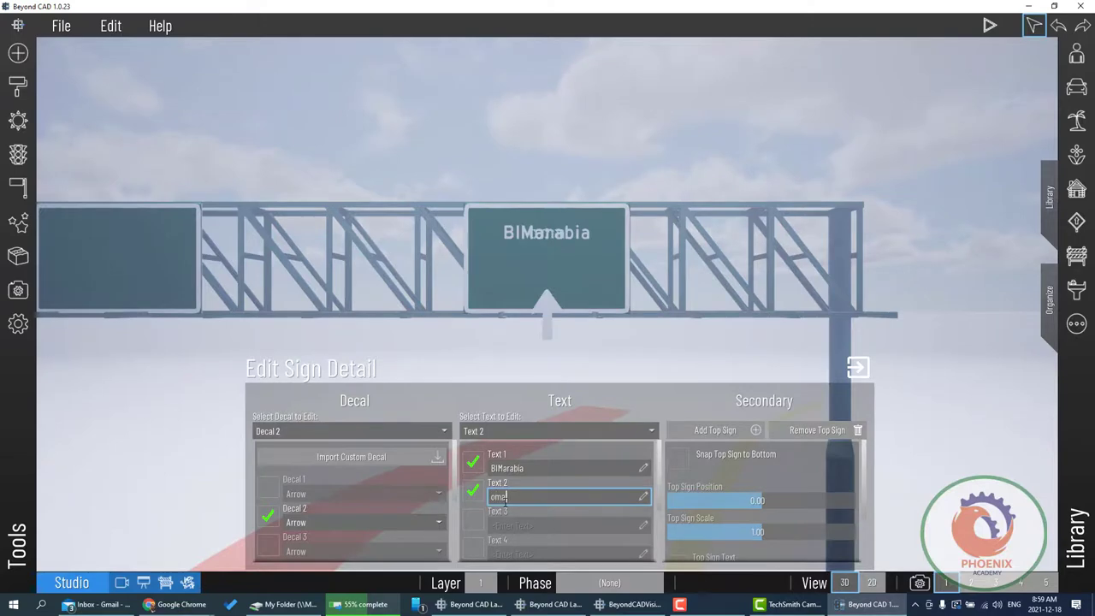
type("r selim")
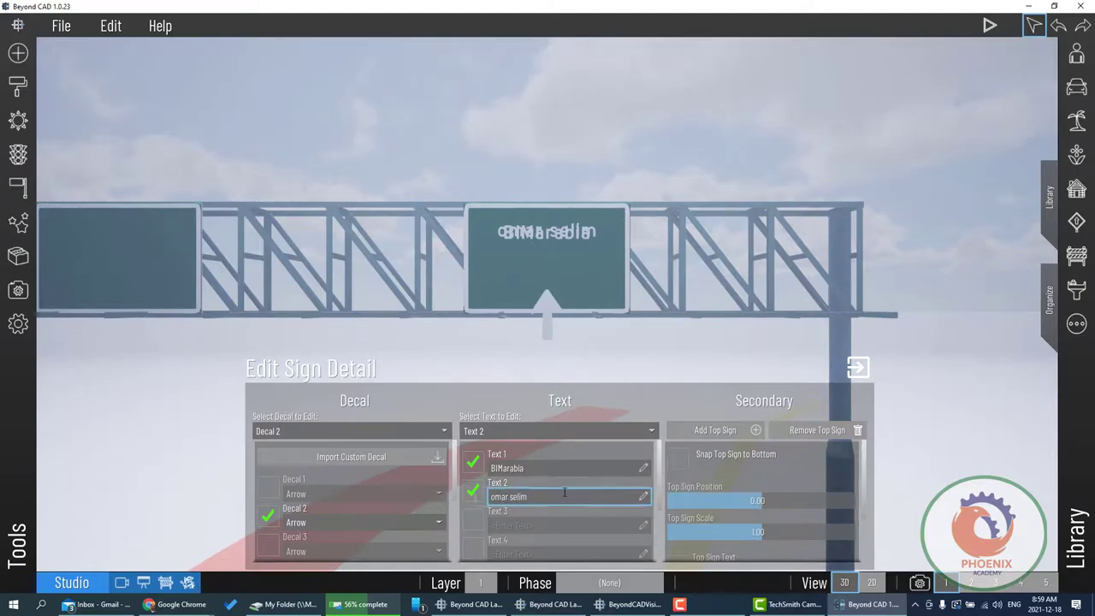
left_click(476, 489)
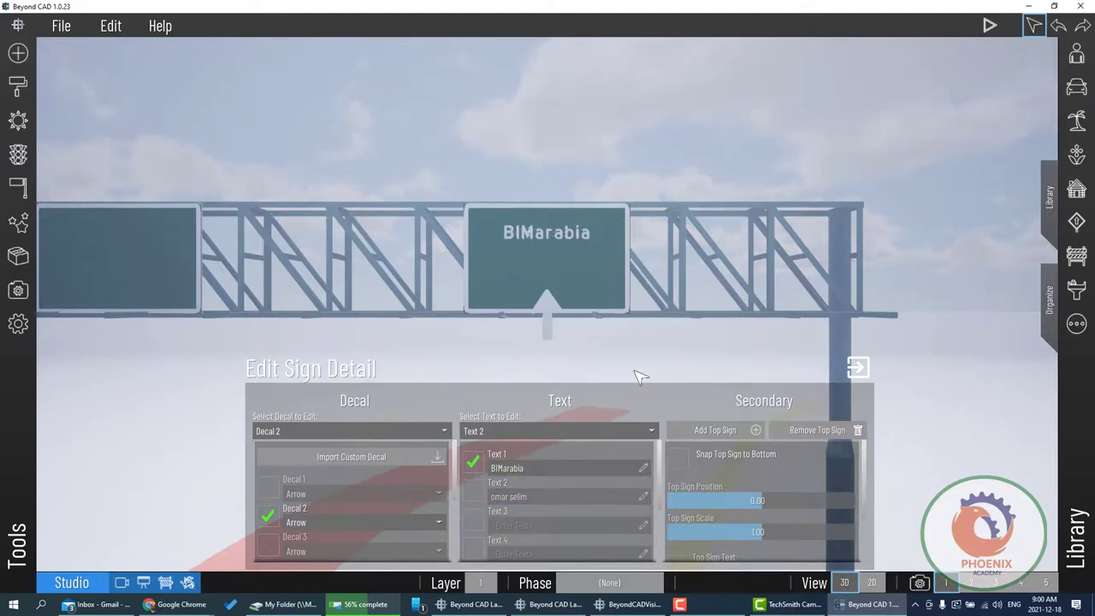
left_click(858, 369)
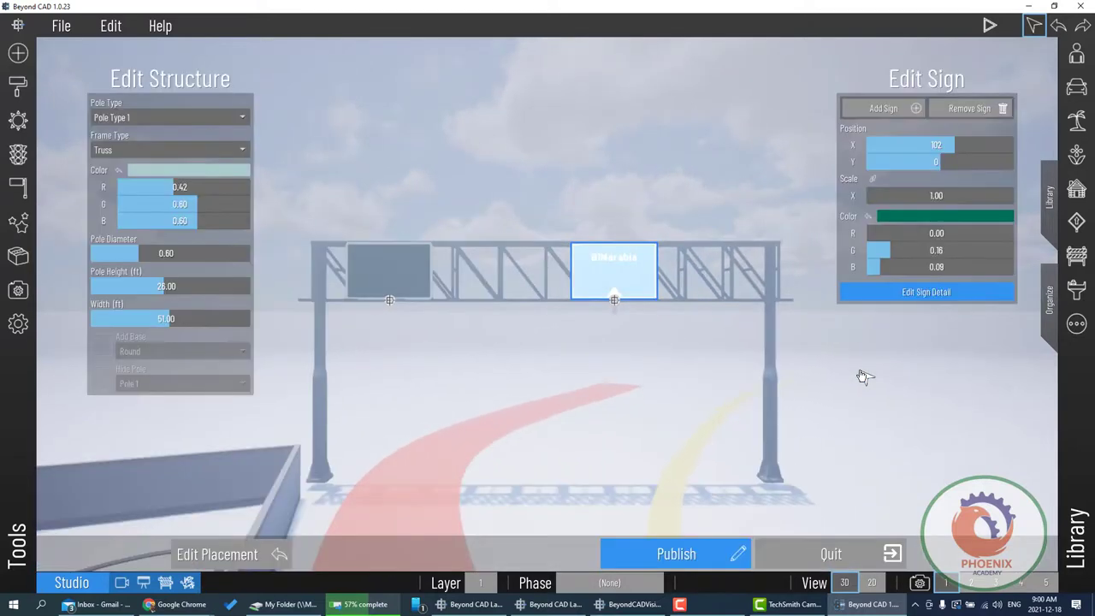
Leave the sign editor and switch the Studio to Render mode.
left_click(694, 556)
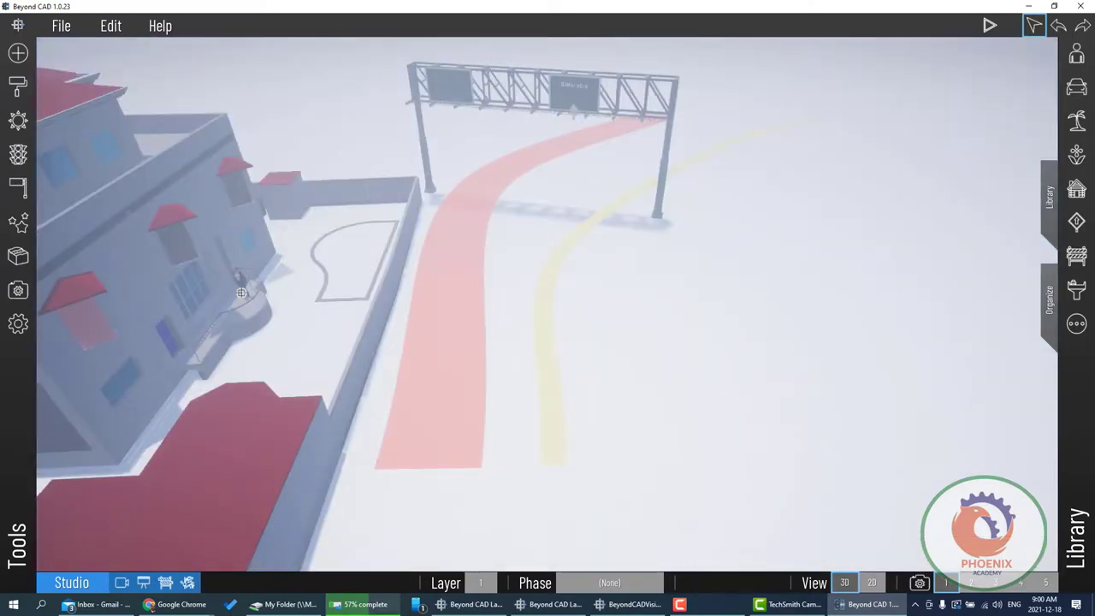
left_click(121, 582)
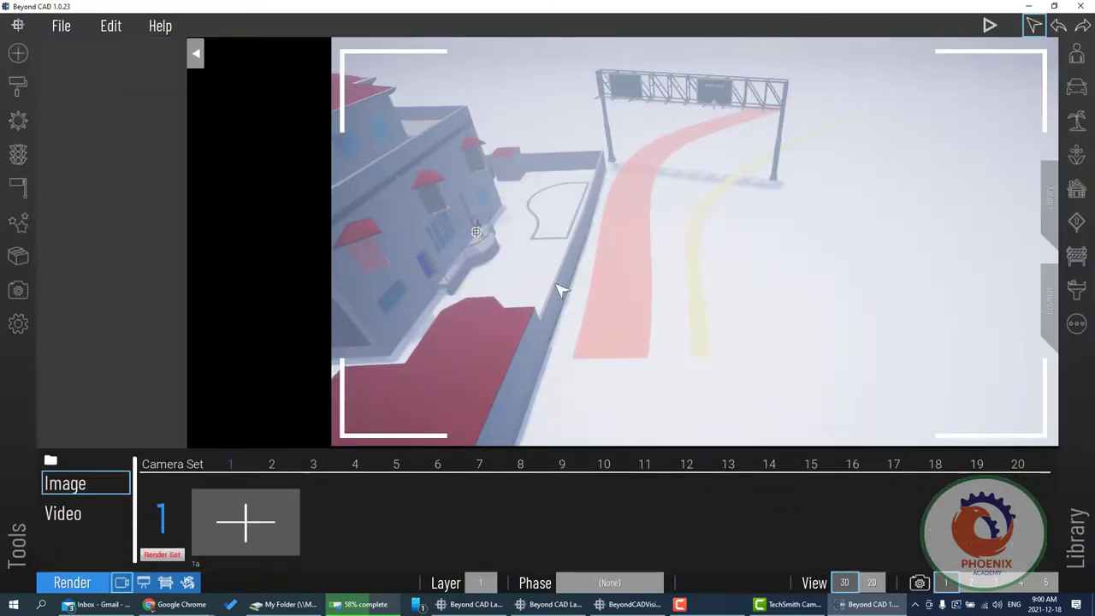
scroll(557, 288, "down", 2)
scroll(513, 245, "down", 3)
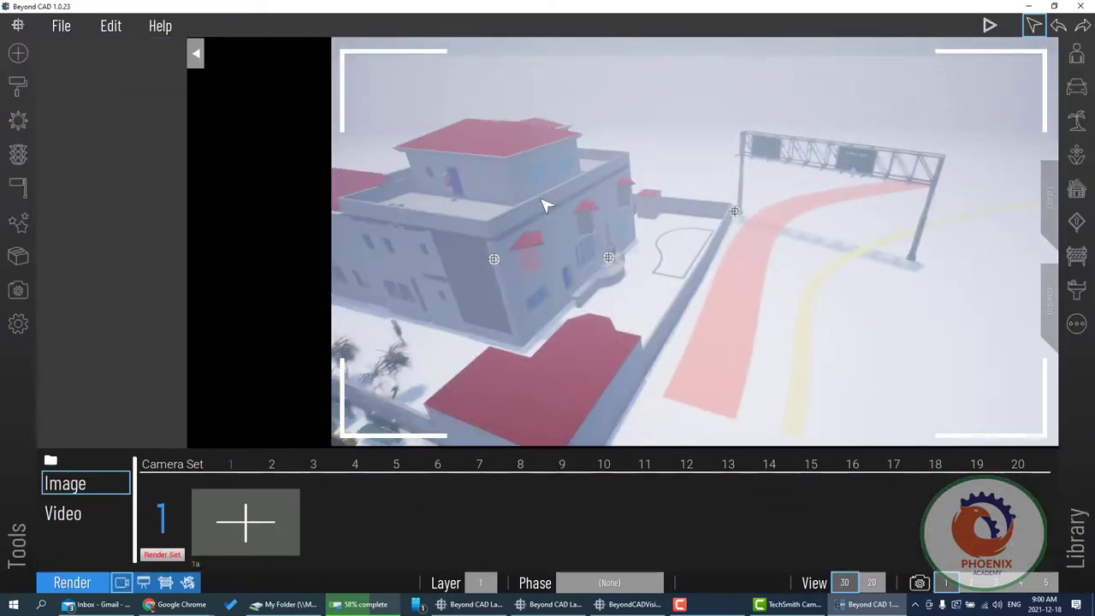
Save two camera views of the house as render images in Camera Set 1.
left_click(250, 523)
left_click(382, 490)
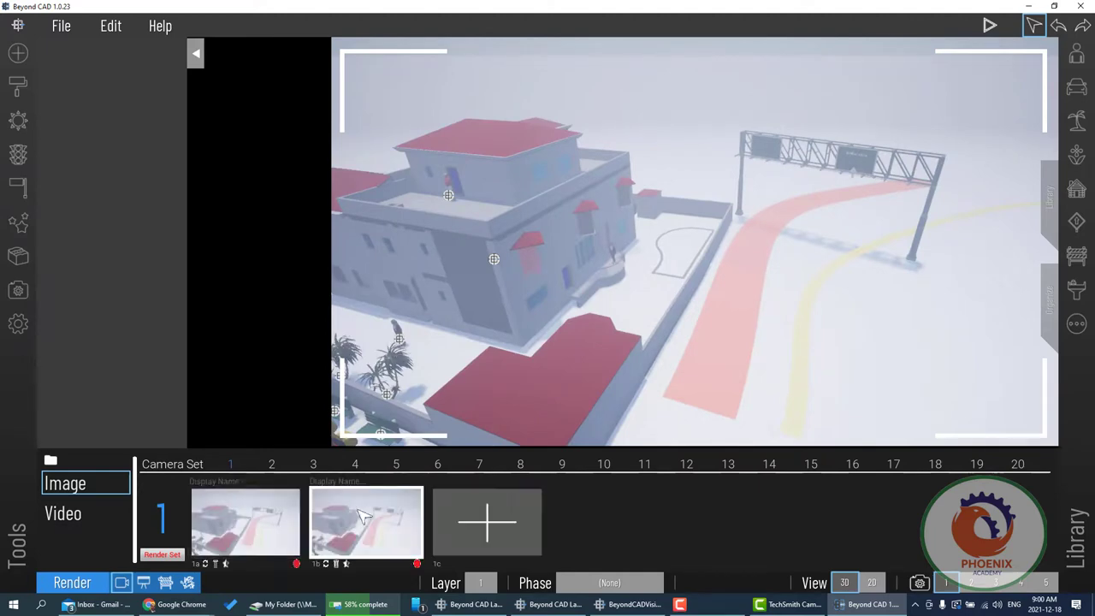
right_click_drag(481, 274, 465, 436)
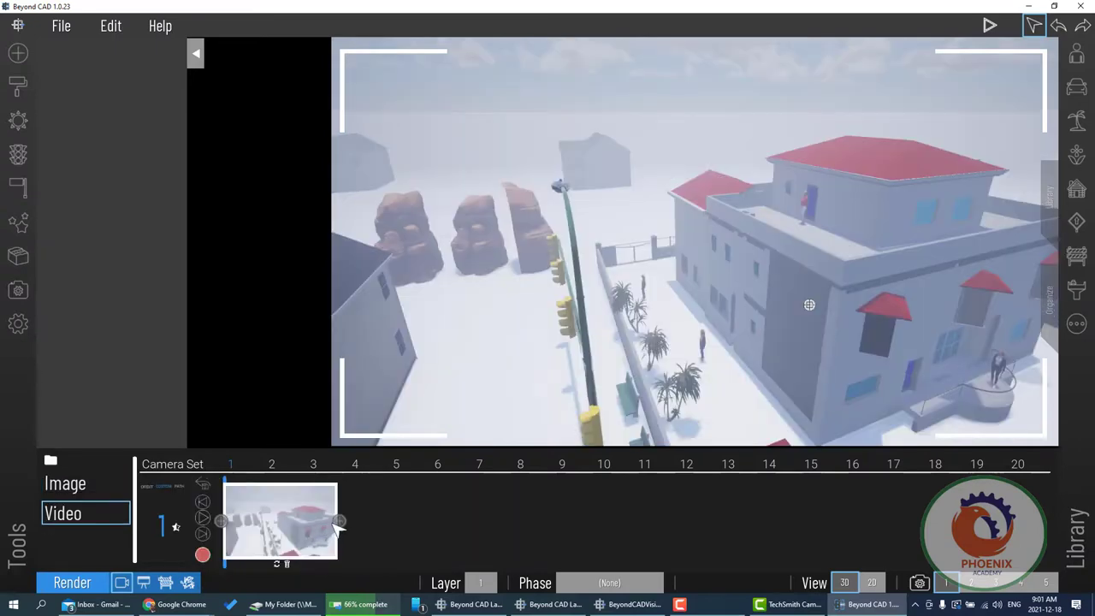
left_click(336, 527)
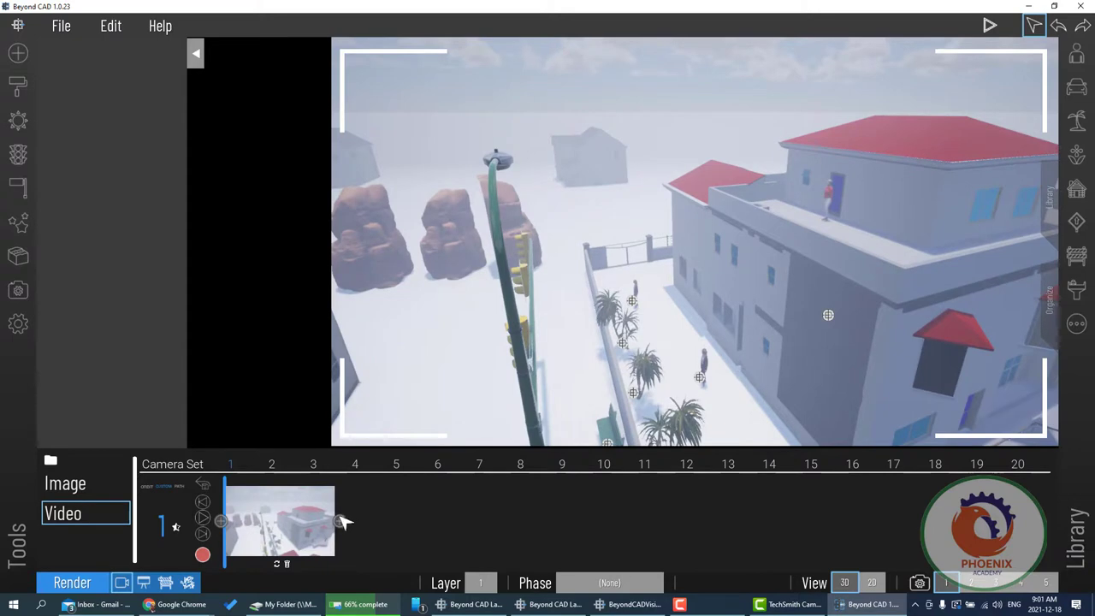
Add three camera keyframes of the house to the Camera Set 1 video path, then revisit the first.
left_click(341, 521)
scroll(704, 293, "up", 5)
scroll(839, 295, "down", 5)
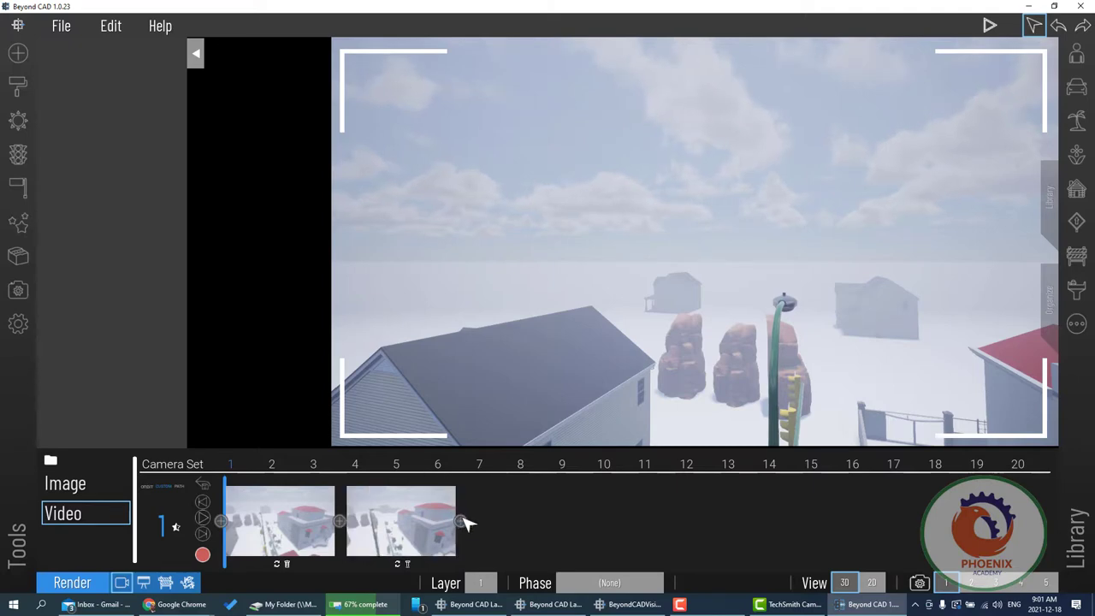
left_click(462, 522)
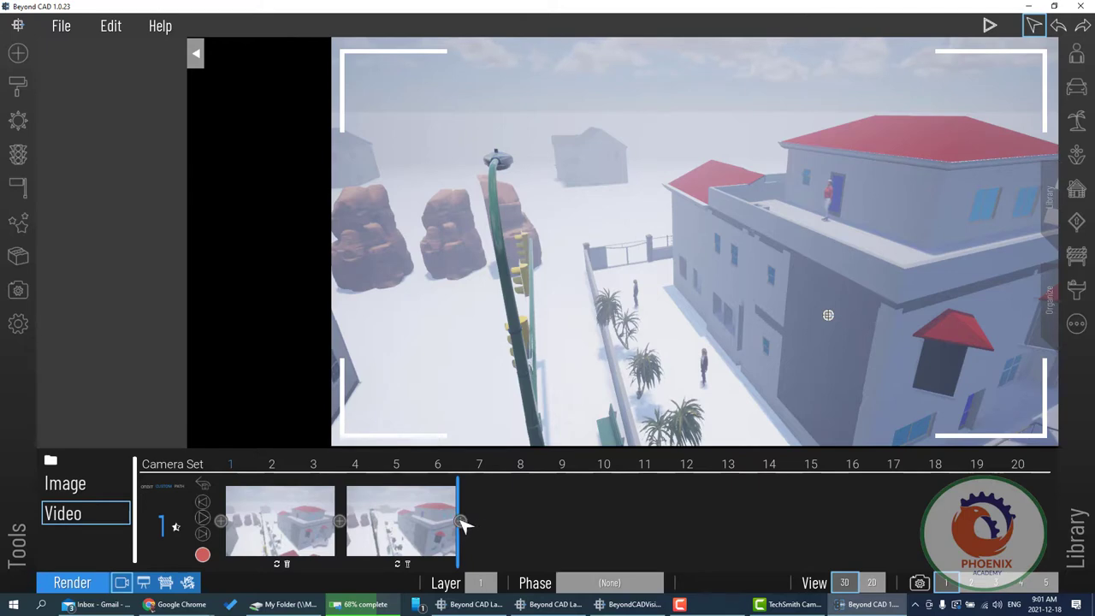
left_click(462, 522)
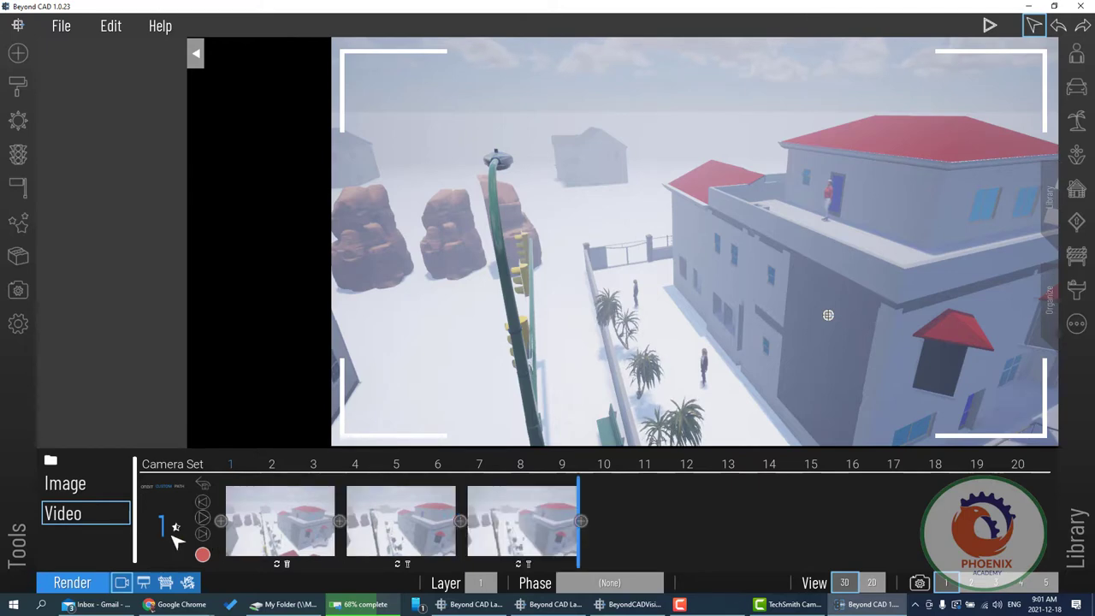
left_click(202, 520)
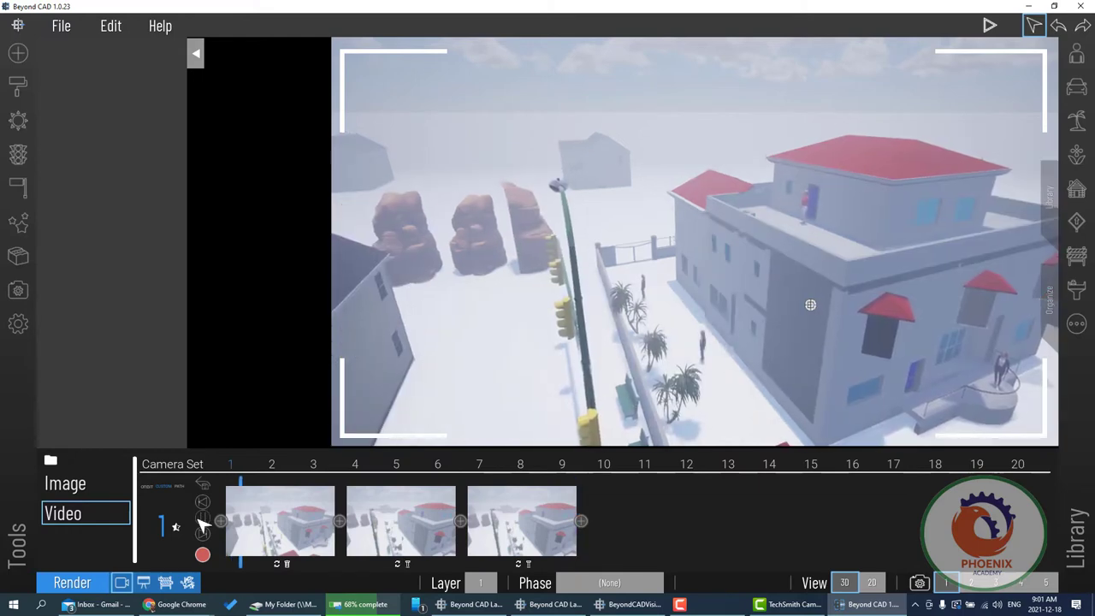